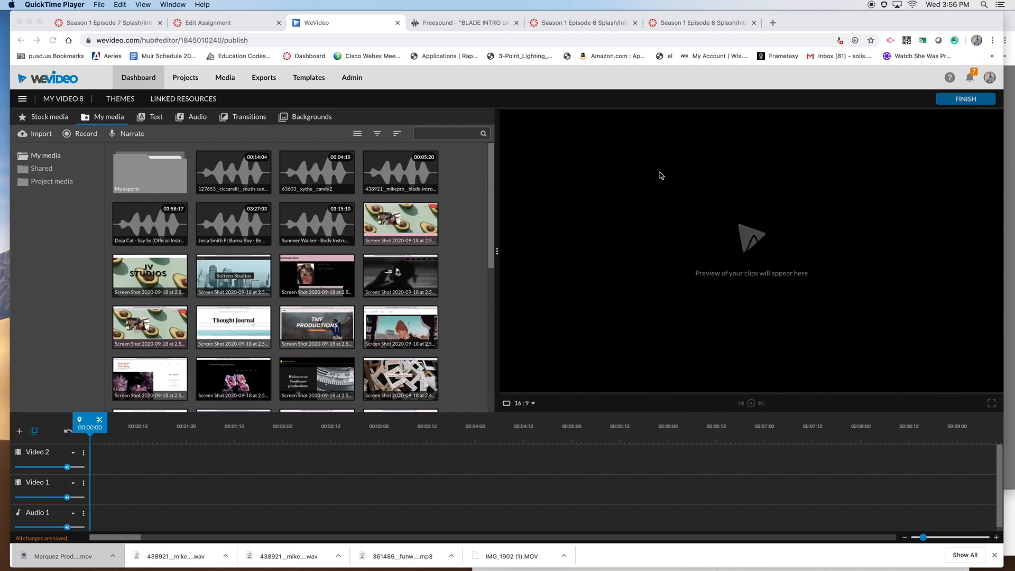
# Add the "Boxed in - Title" motion text at the start of the Video 2 track
pyautogui.moveTo(847, 26); pyautogui.dragTo(845, 27)
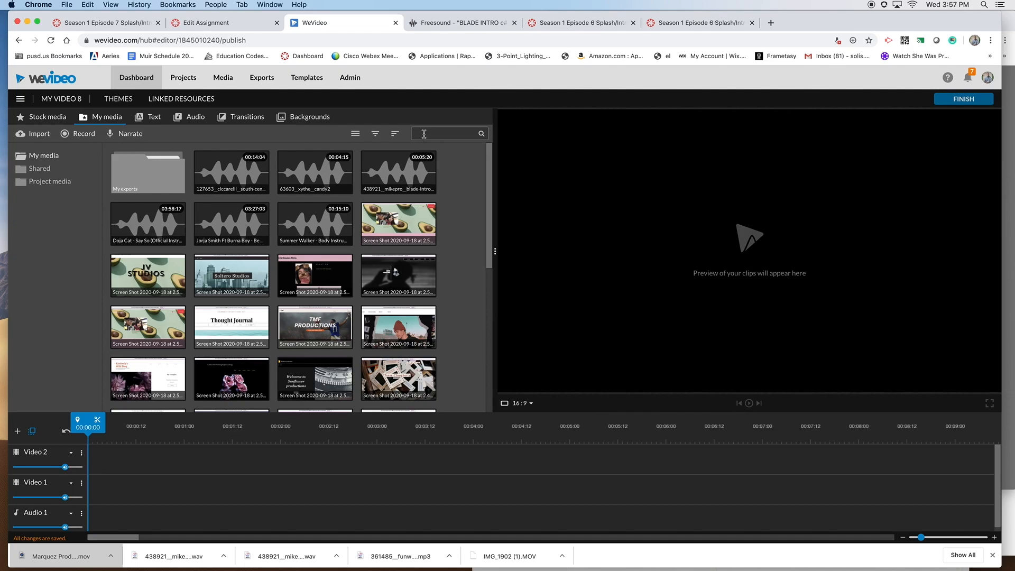
pyautogui.click(148, 121)
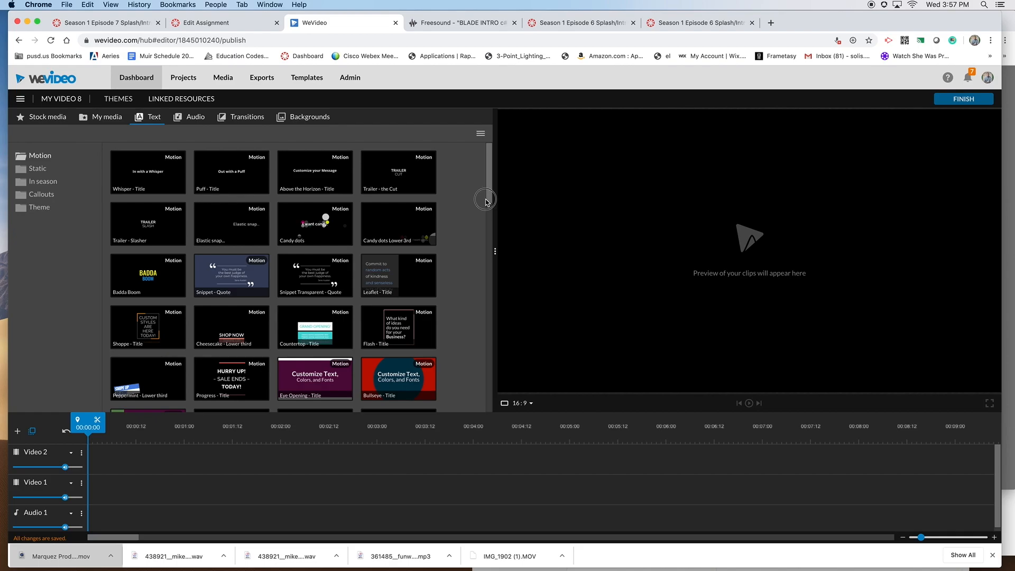
pyautogui.moveTo(487, 194)
pyautogui.mouseDown()
pyautogui.moveTo(490, 205)
pyautogui.moveTo(491, 188)
pyautogui.mouseUp()
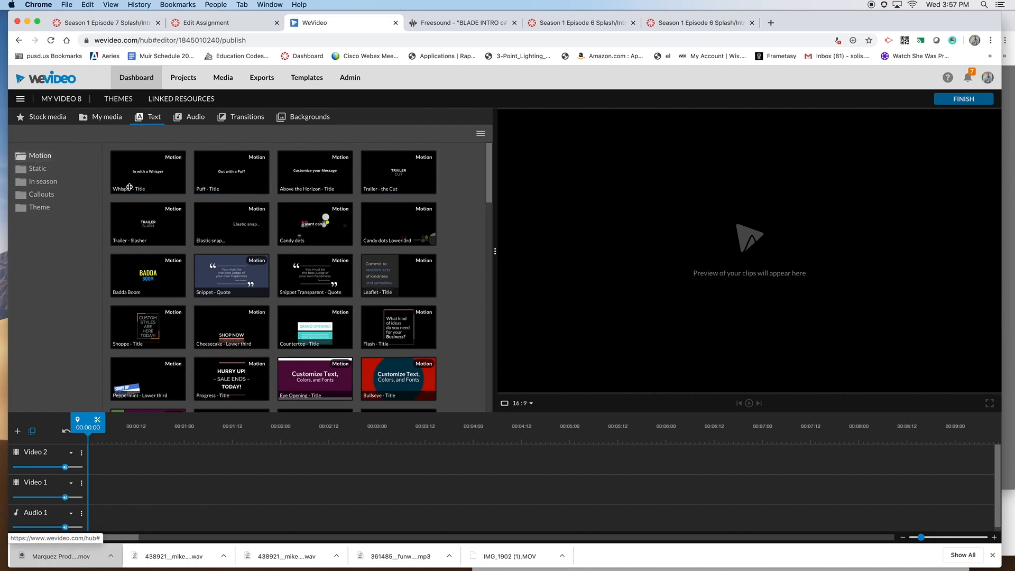
pyautogui.moveTo(489, 197); pyautogui.dragTo(479, 394)
pyautogui.click(313, 299)
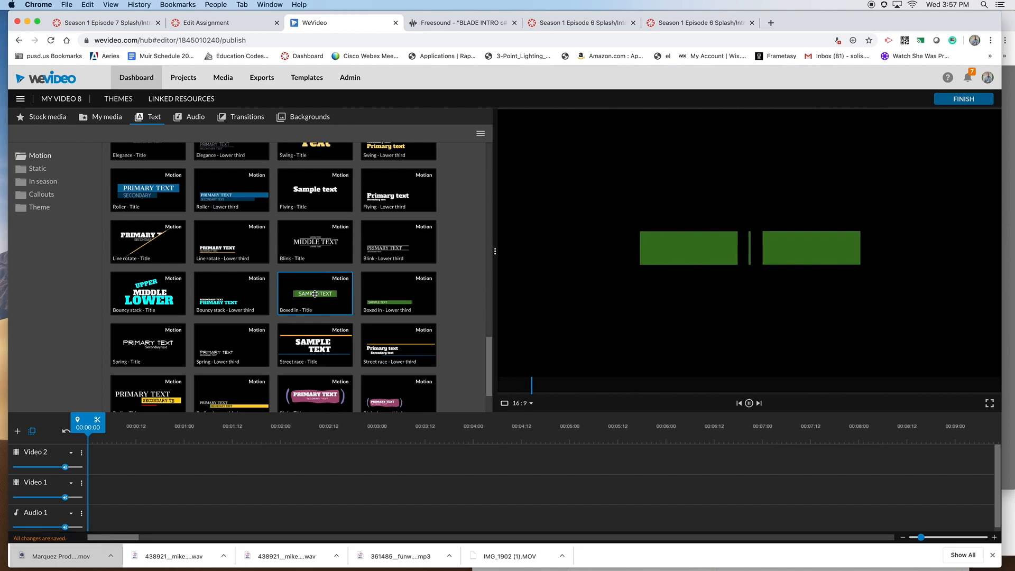
pyautogui.moveTo(313, 299); pyautogui.dragTo(100, 457)
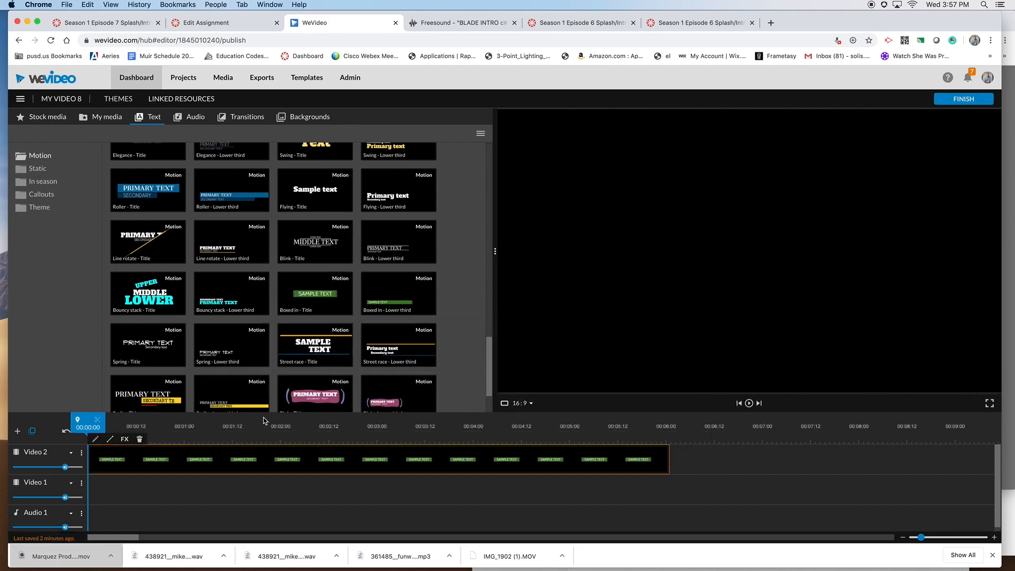
# Shorten the title clip on Video 2 to about 4 seconds and play it from the start
pyautogui.moveTo(300, 433); pyautogui.dragTo(498, 441)
pyautogui.click(621, 464)
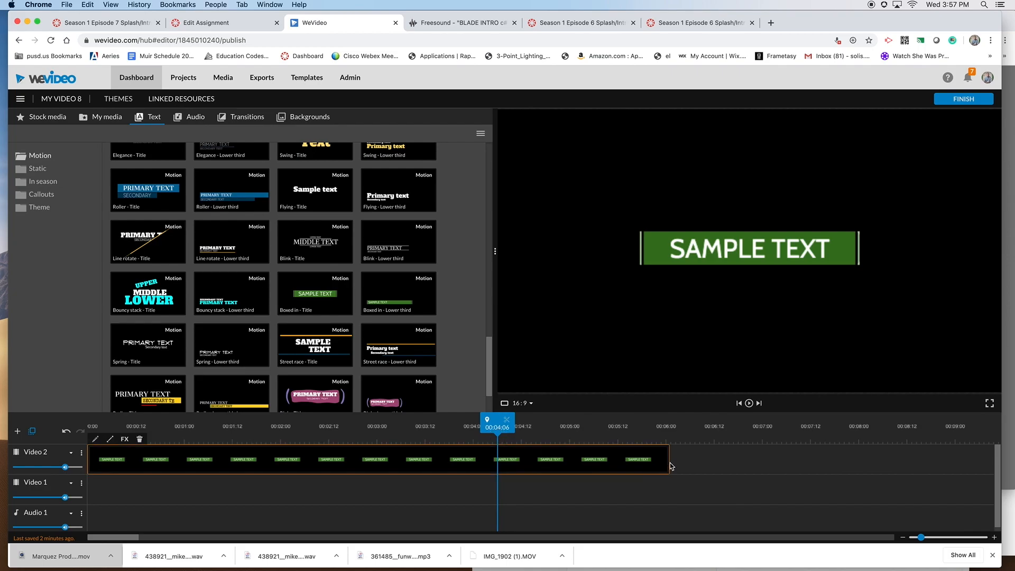
pyautogui.moveTo(668, 462); pyautogui.dragTo(474, 460)
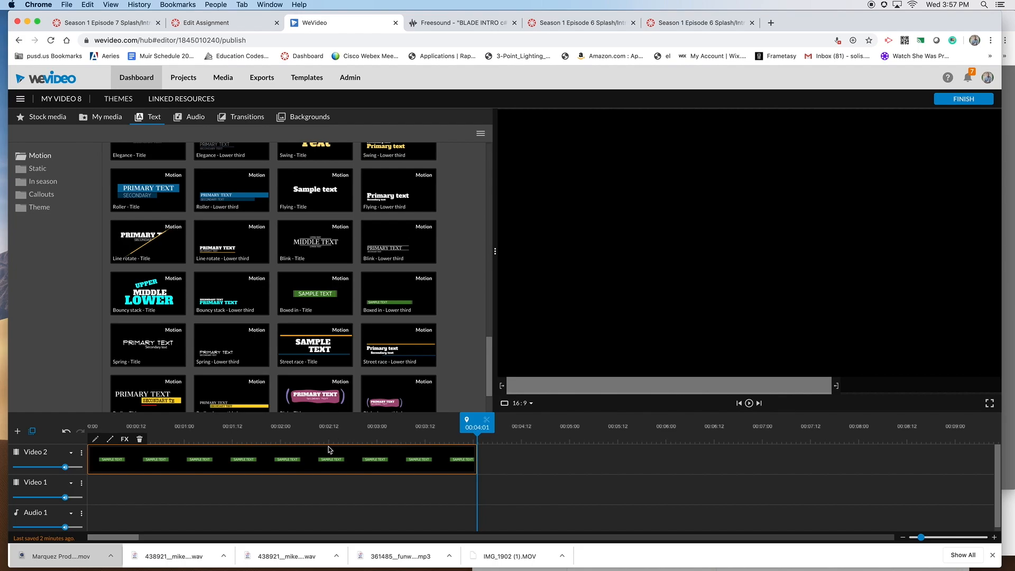
pyautogui.moveTo(164, 438); pyautogui.dragTo(87, 439)
pyautogui.press('space')
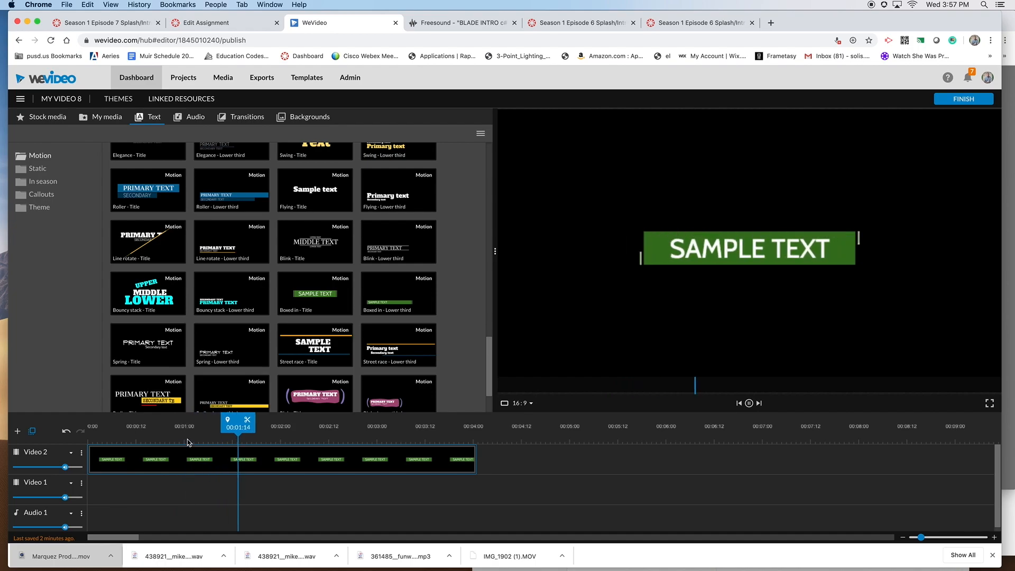
pyautogui.press('space')
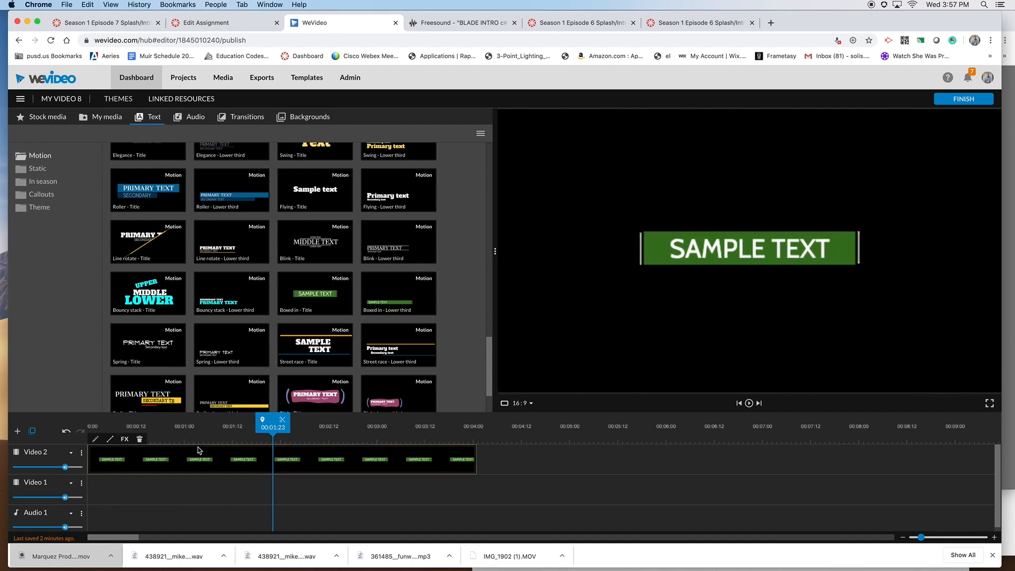
# Open the title clip for editing and set its text to "JMHS FILMS"
pyautogui.doubleClick(121, 462)
pyautogui.click(98, 222)
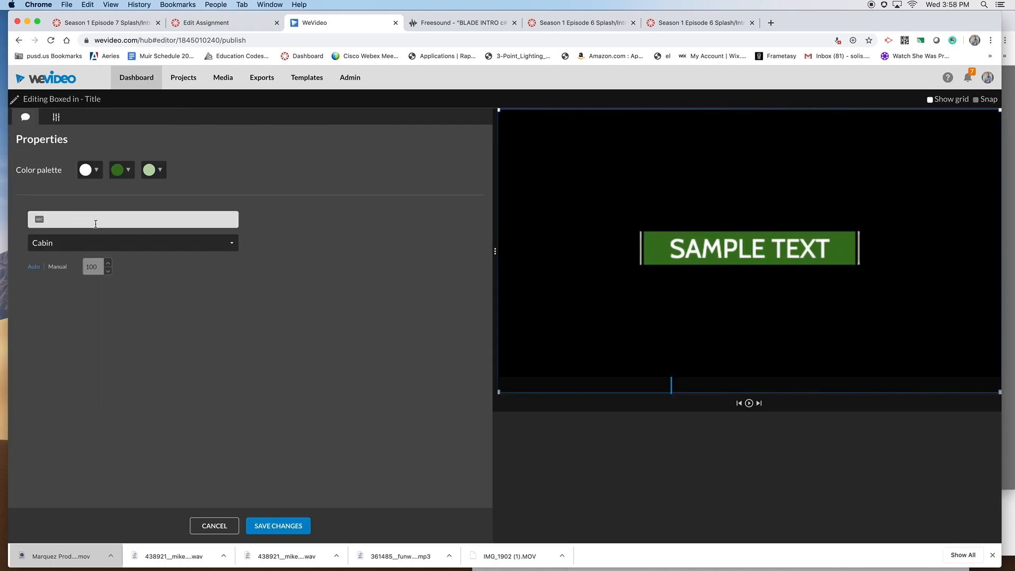
pyautogui.write('JMHS FILM')
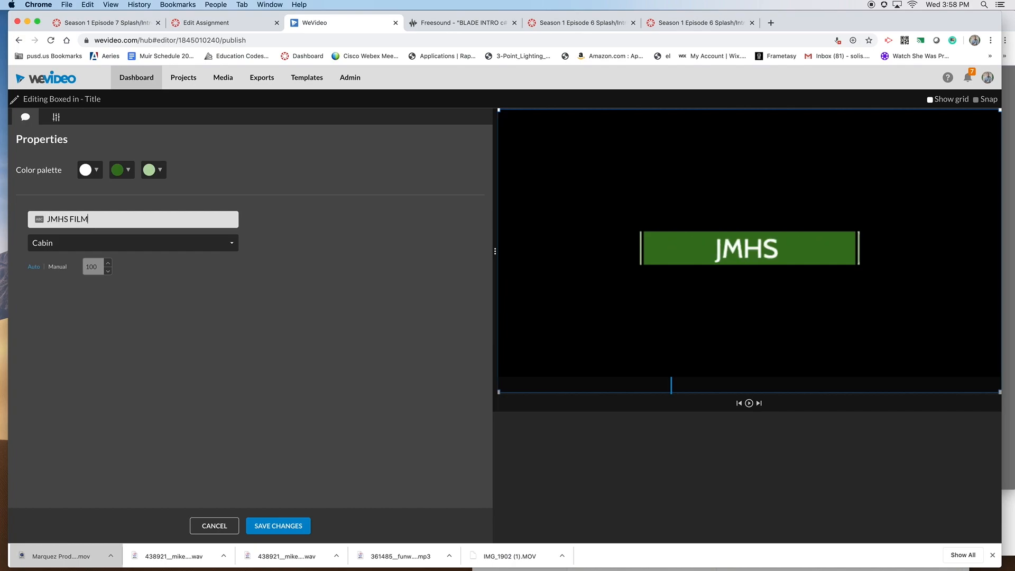
pyautogui.write('S')
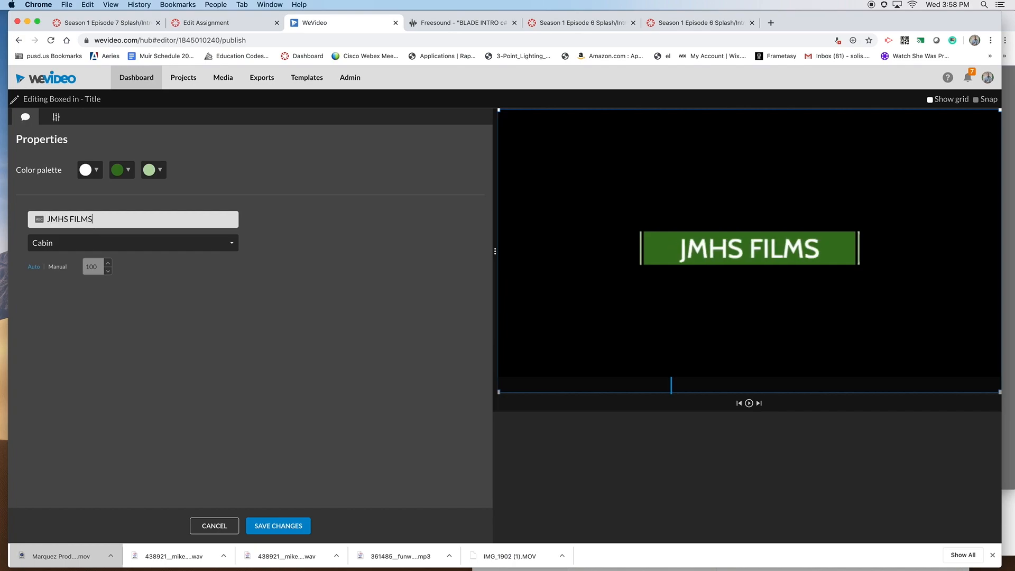
# Try dark purple for the title's side bars and dark gold for its box
pyautogui.click(155, 171)
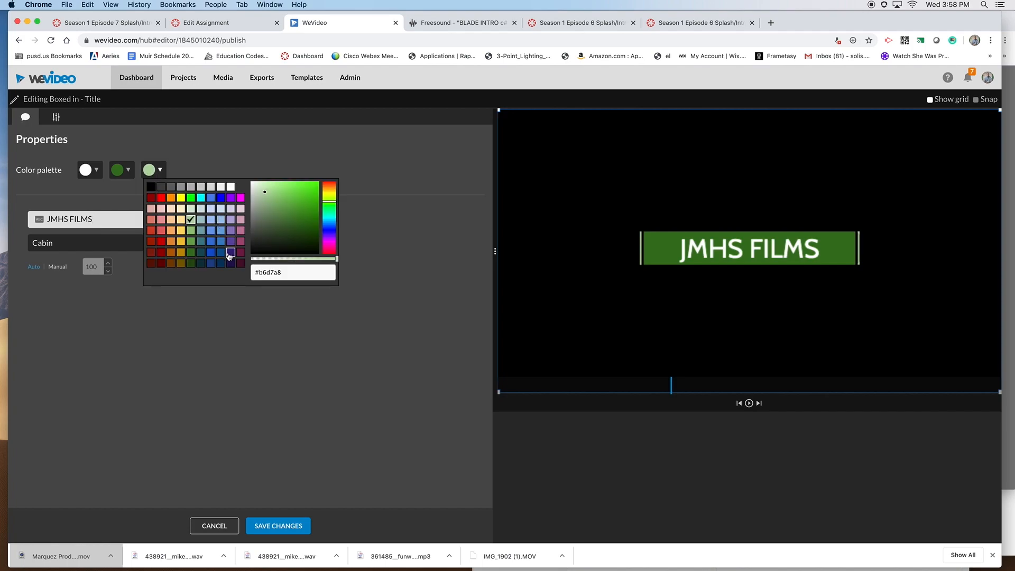
pyautogui.click(230, 256)
pyautogui.click(134, 175)
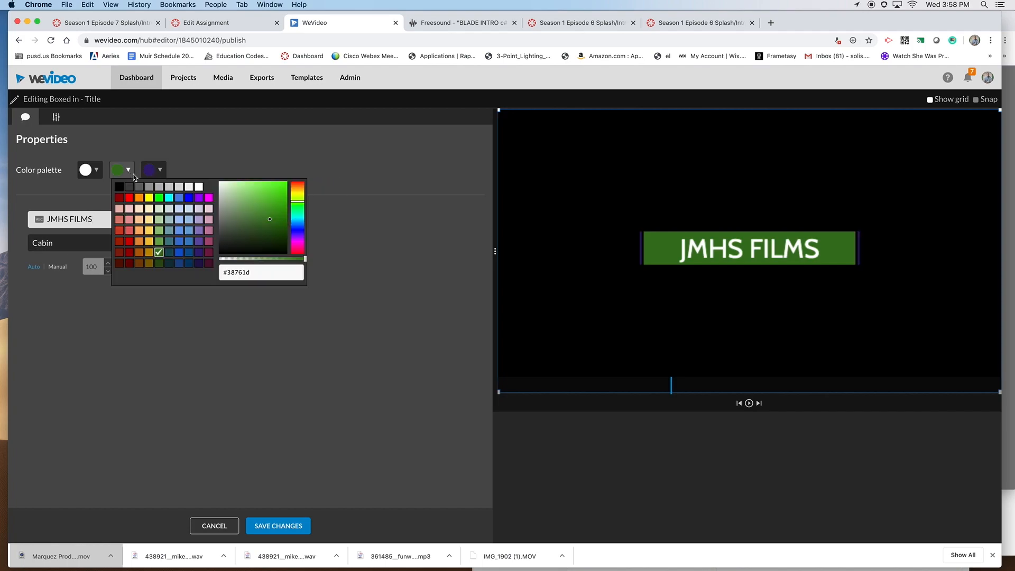
pyautogui.click(151, 254)
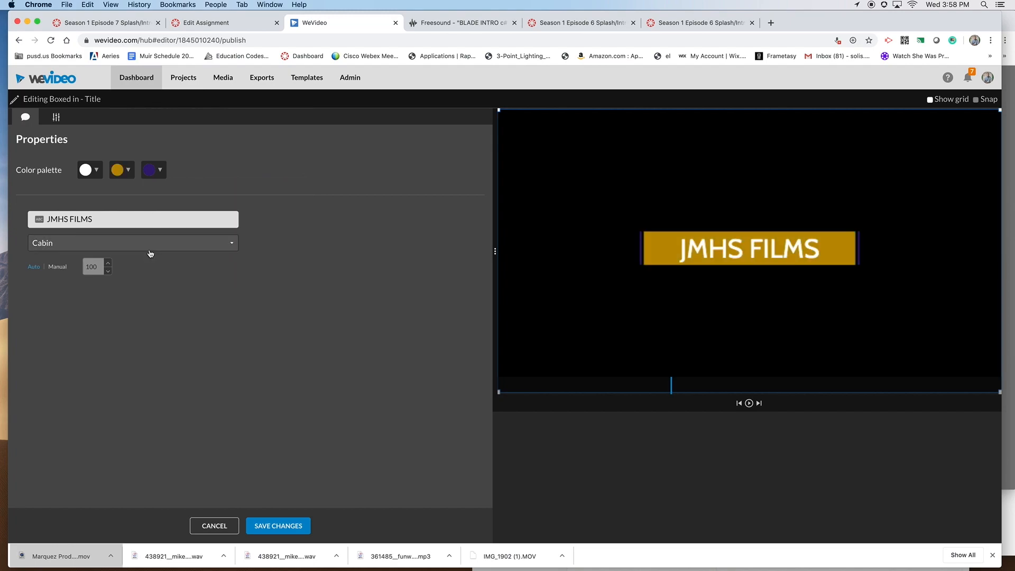
# Color the title's box dark purple and its side bars golden yellow, and save the title changes
pyautogui.click(129, 170)
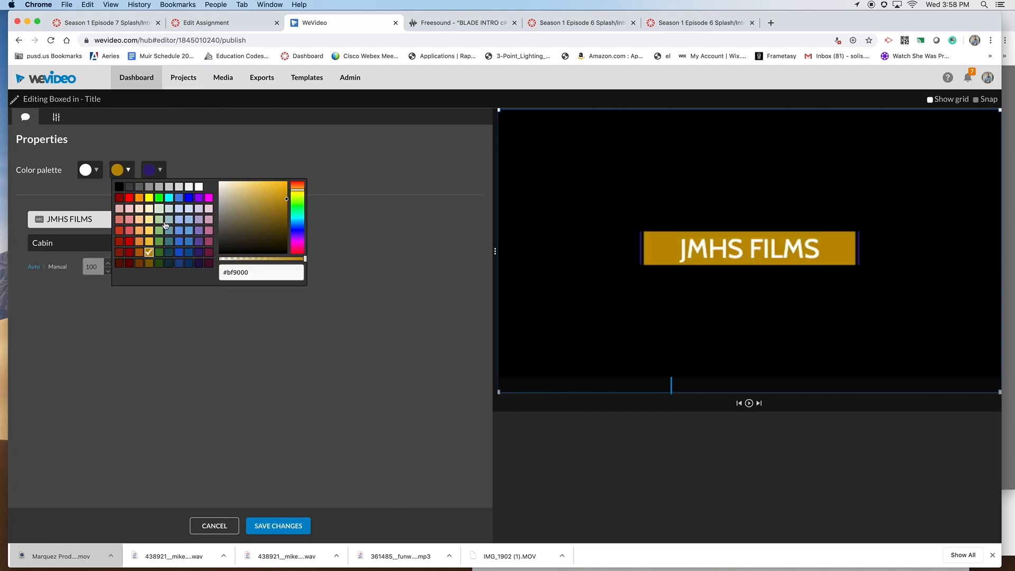
pyautogui.click(197, 256)
pyautogui.click(152, 169)
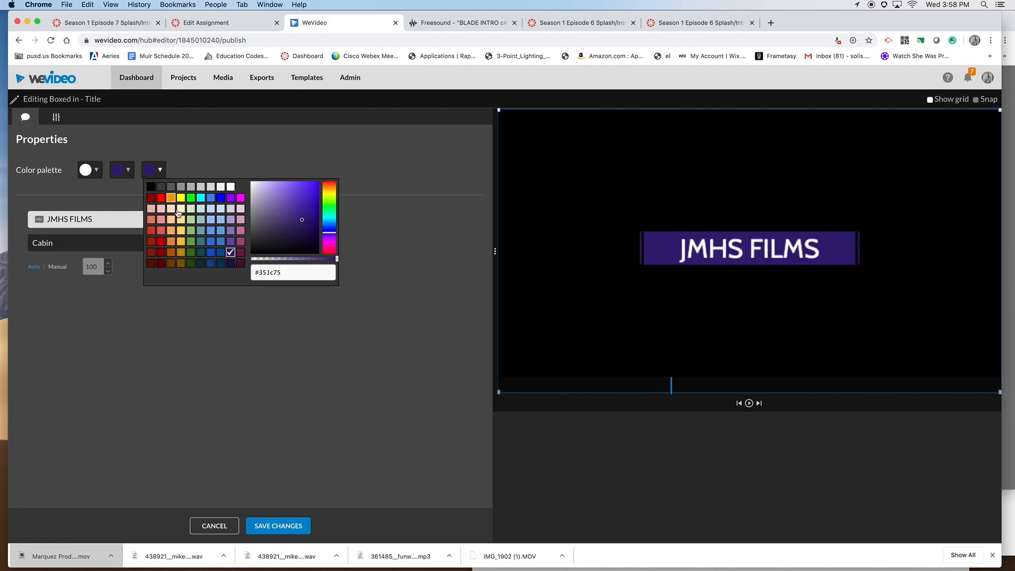
pyautogui.click(181, 243)
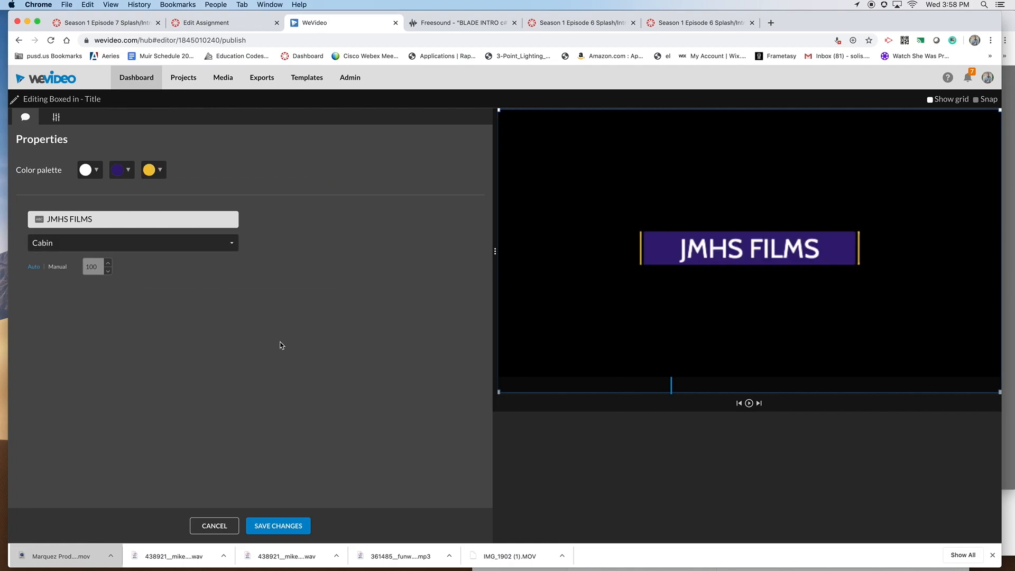
pyautogui.click(277, 526)
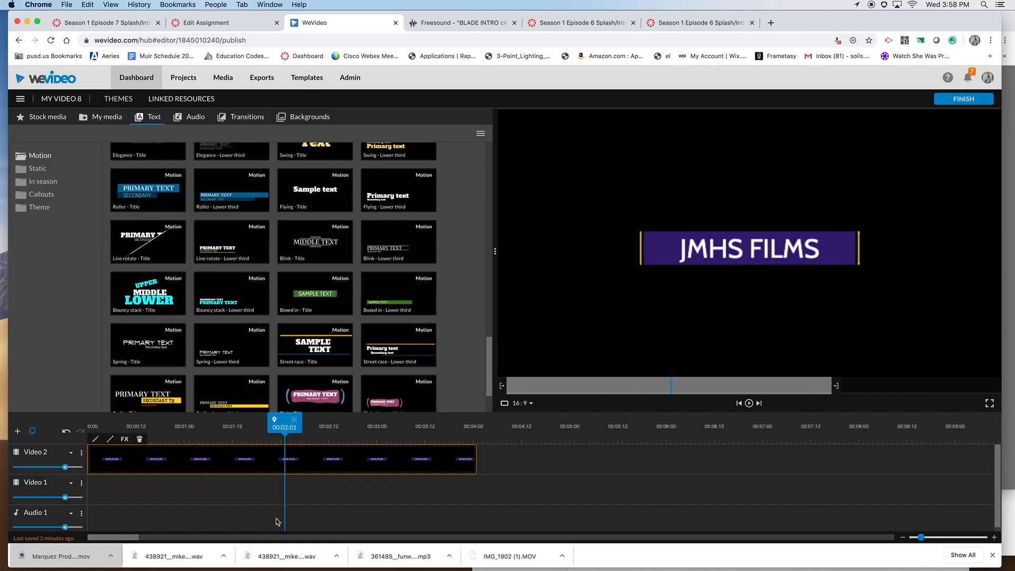
# Play the edited JMHS FILMS title from the start of the timeline to check its animation
pyautogui.moveTo(285, 421); pyautogui.dragTo(96, 418)
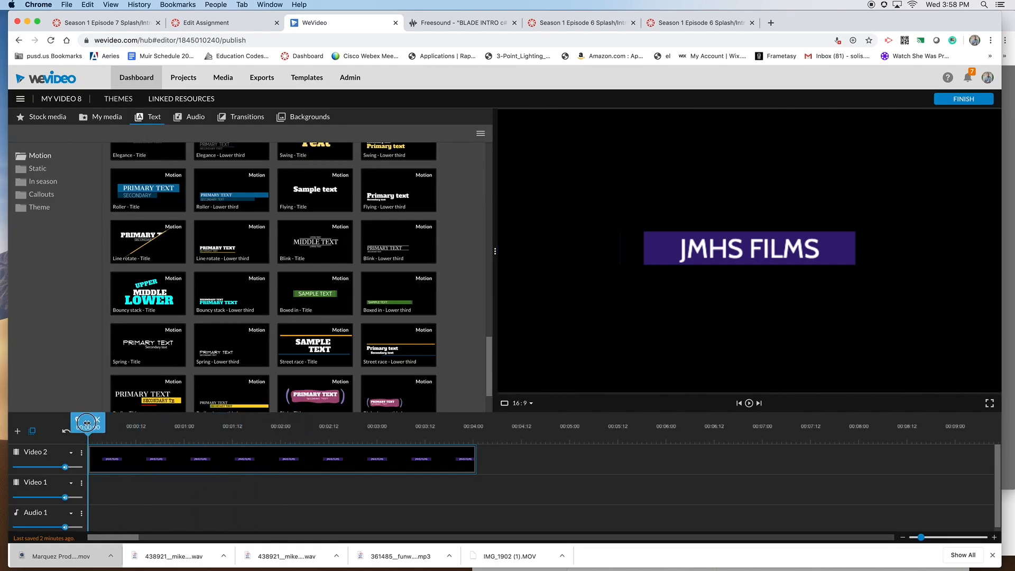
pyautogui.press('space')
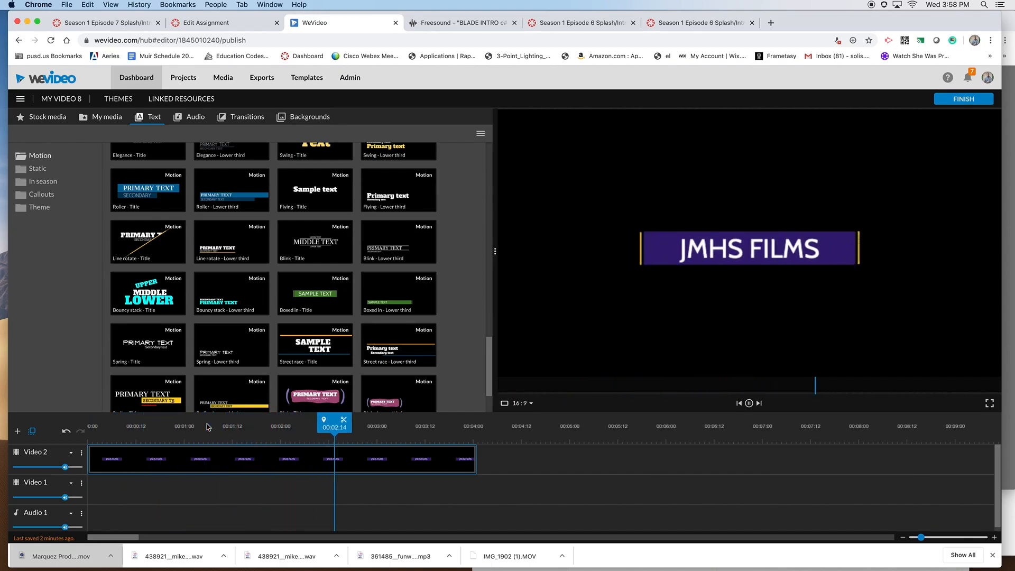
pyautogui.press('space')
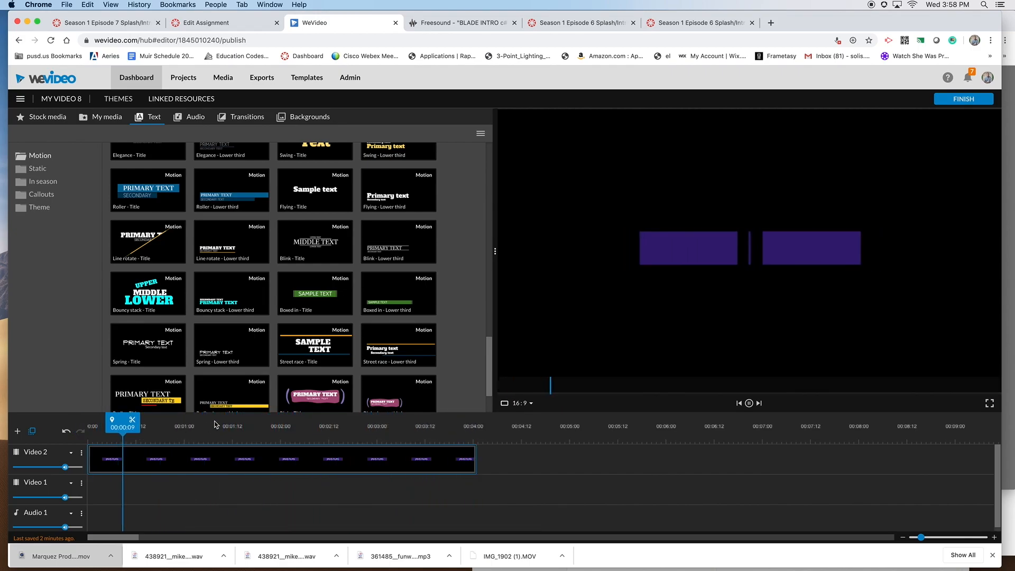
pyautogui.press('space')
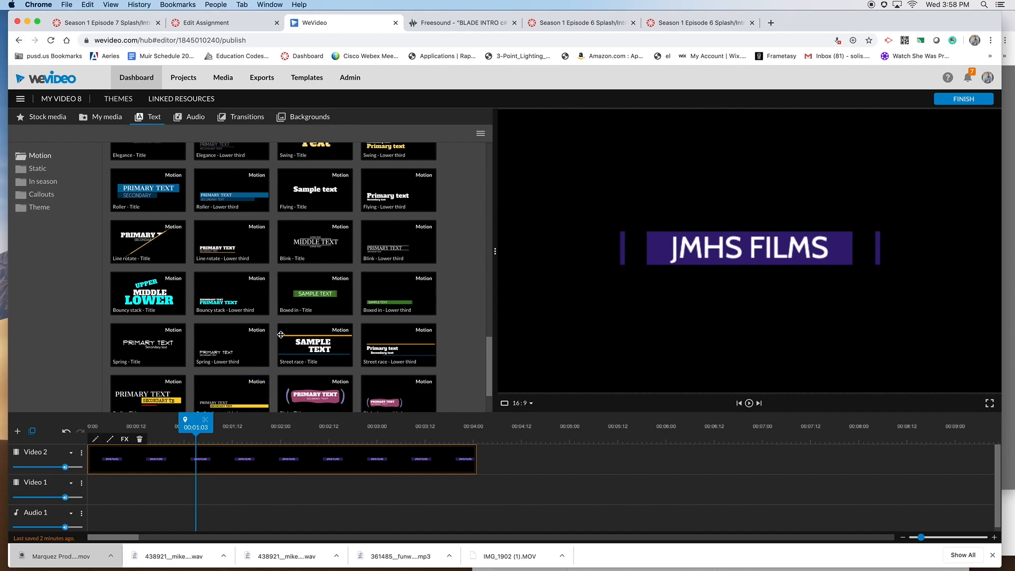
# Audition the free music track Corporate Success and sound effects from the Other category, including Tools placed on bench and Breaking Bottle
pyautogui.click(194, 117)
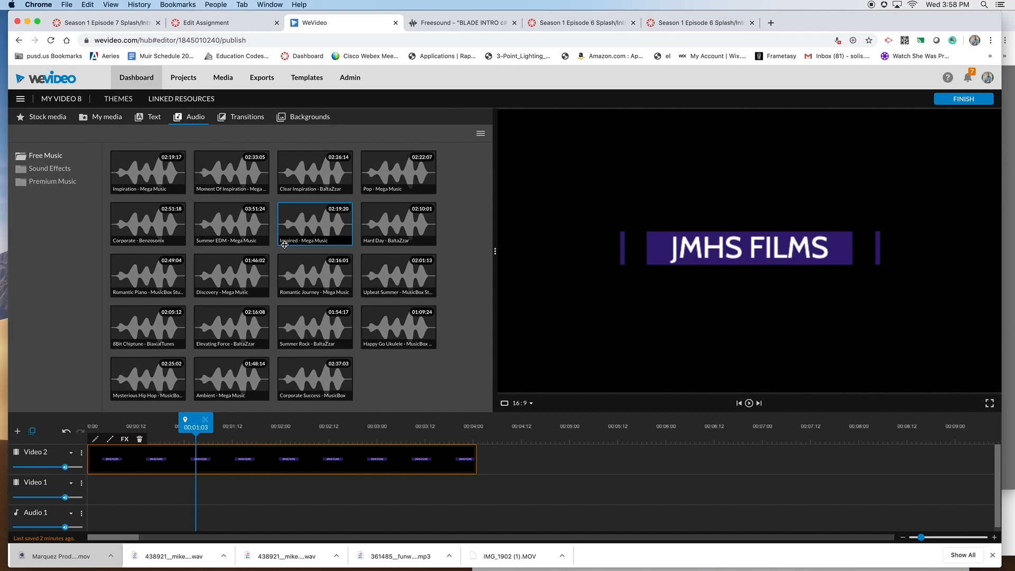
pyautogui.click(308, 377)
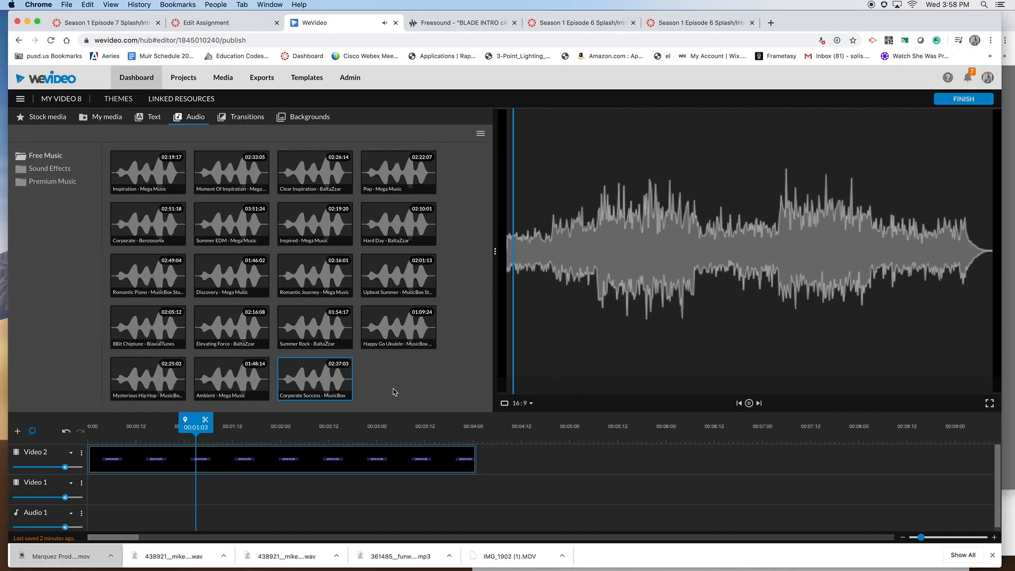
pyautogui.click(49, 168)
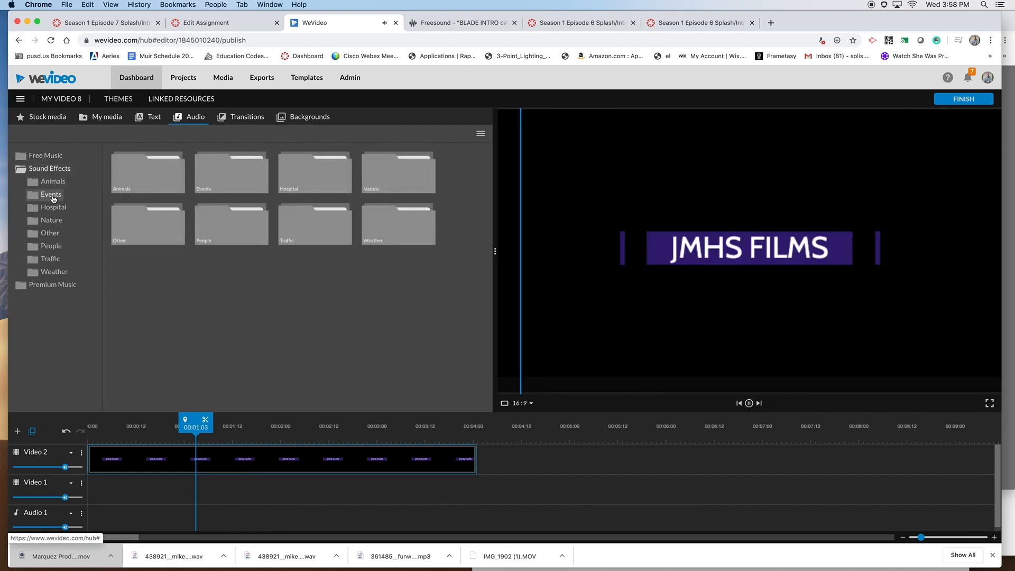
pyautogui.click(51, 235)
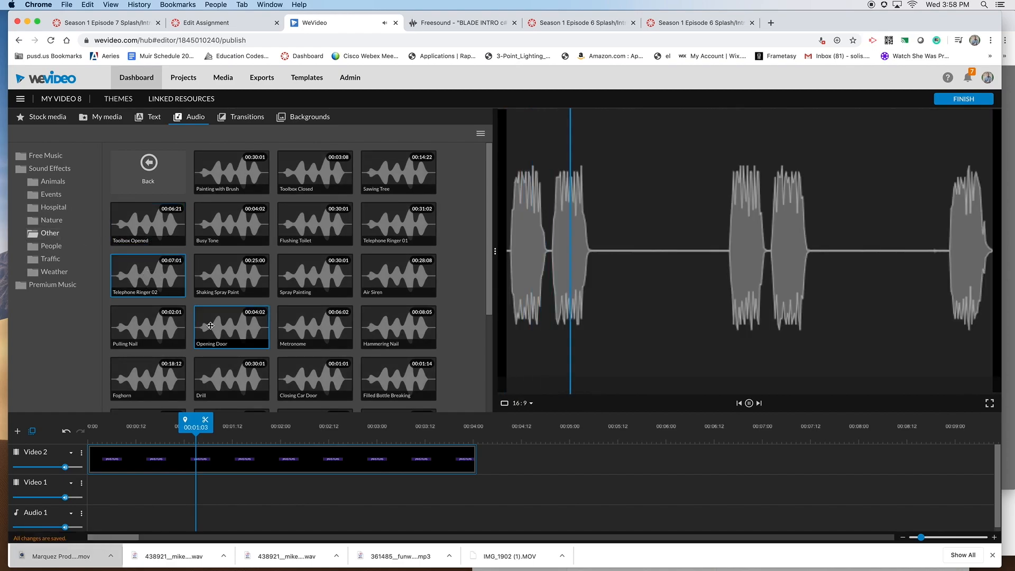
pyautogui.scroll(-3, 285, 365)
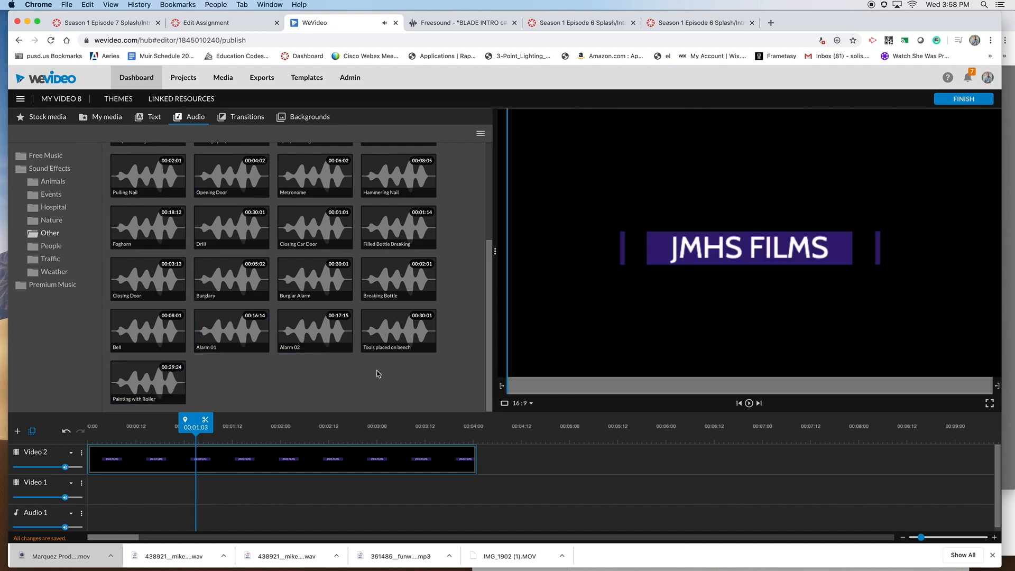
pyautogui.click(388, 339)
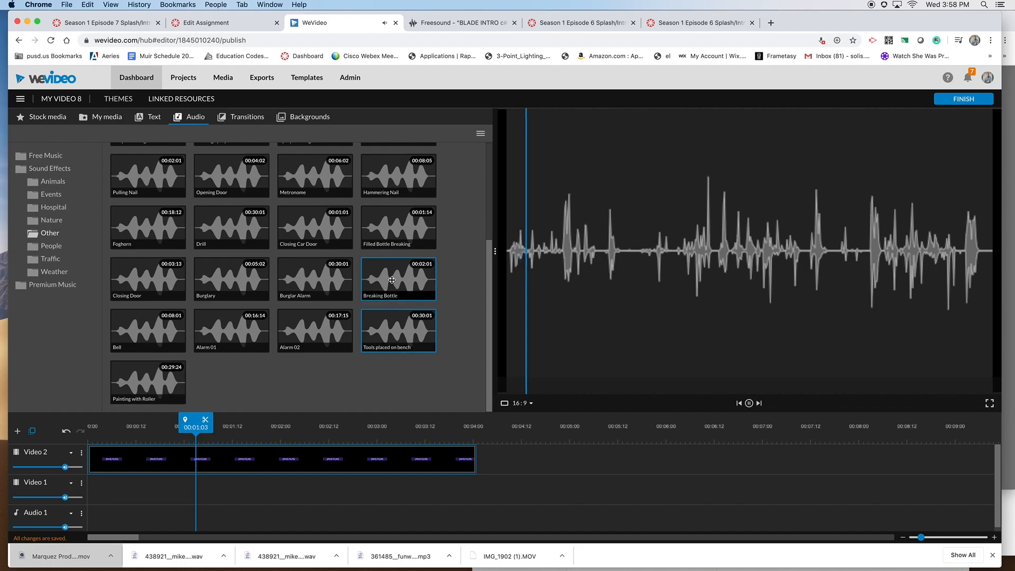
pyautogui.click(392, 280)
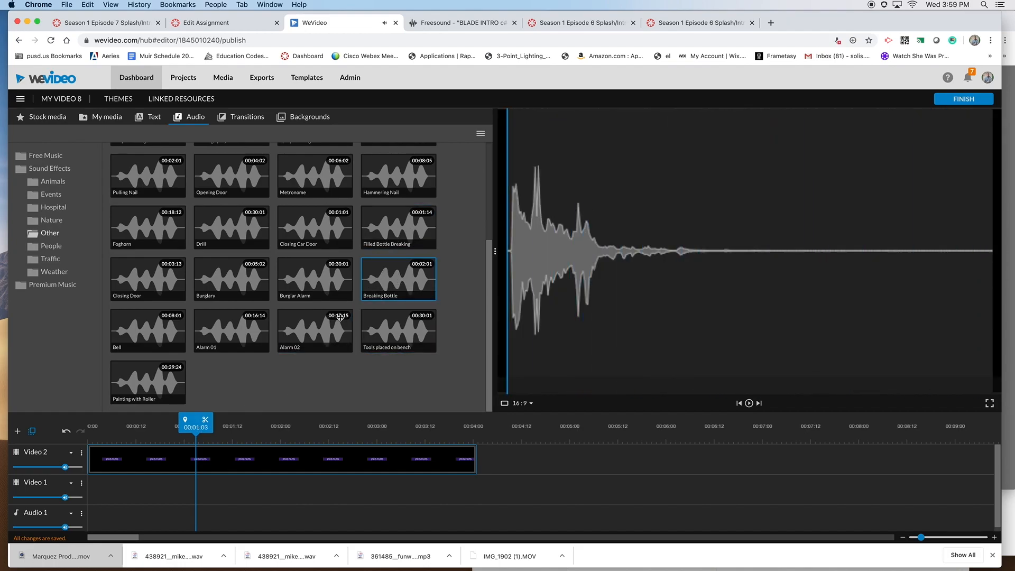
# Switch to the Freesound website, return to its home page, and search for "intro" sounds to browse
pyautogui.click(443, 23)
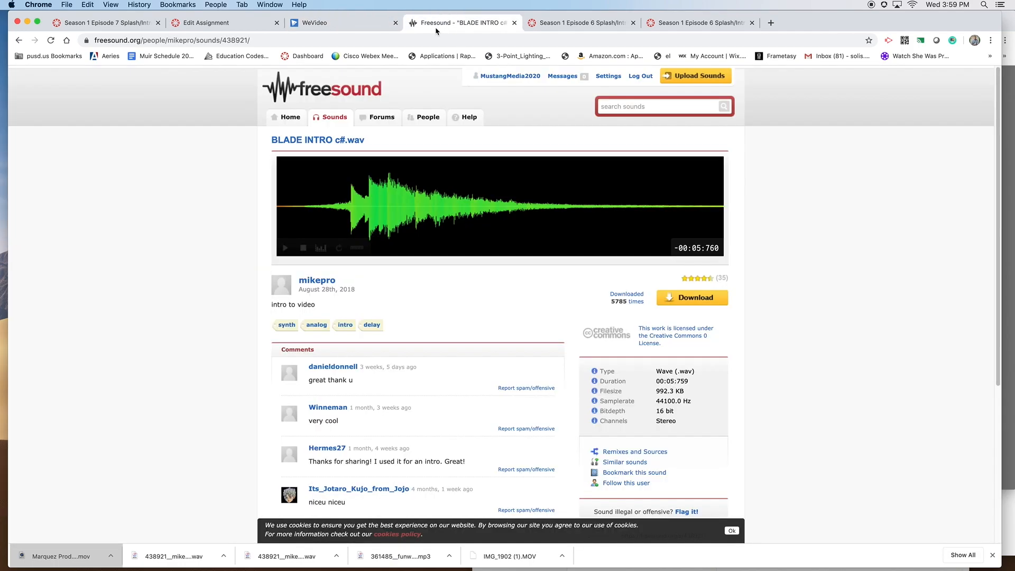
pyautogui.click(323, 92)
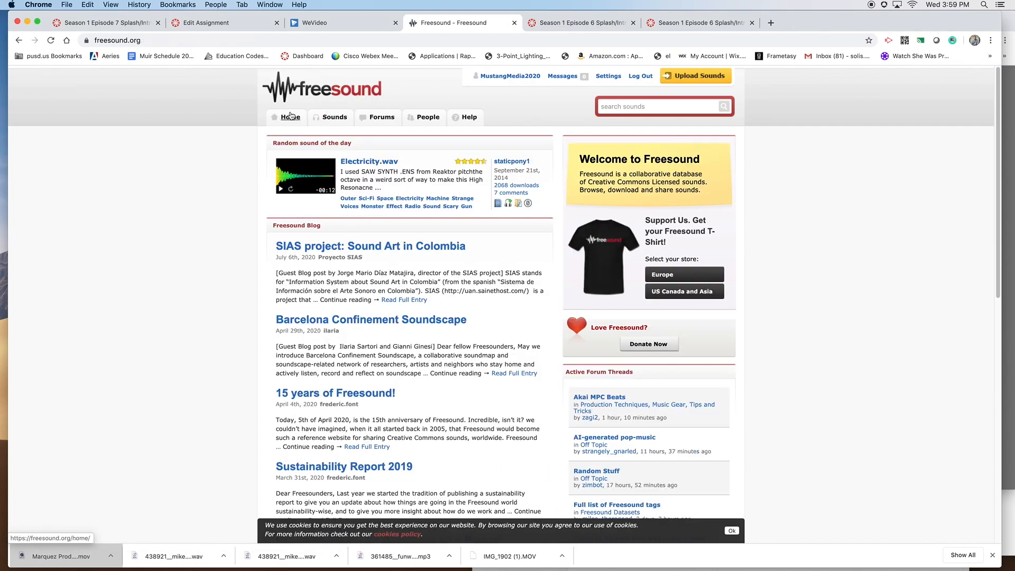
pyautogui.click(618, 107)
pyautogui.write('intro')
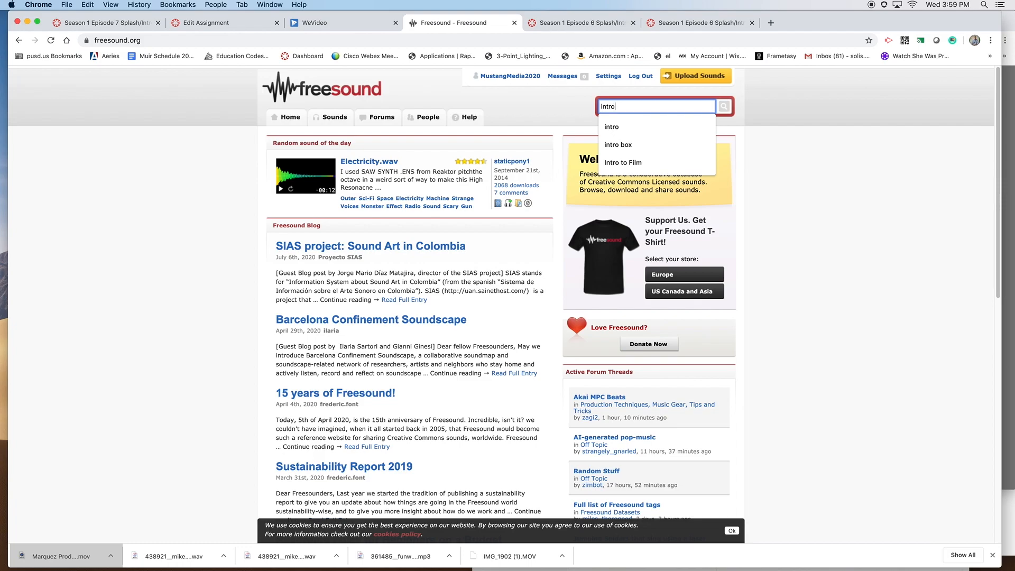
pyautogui.press('Return')
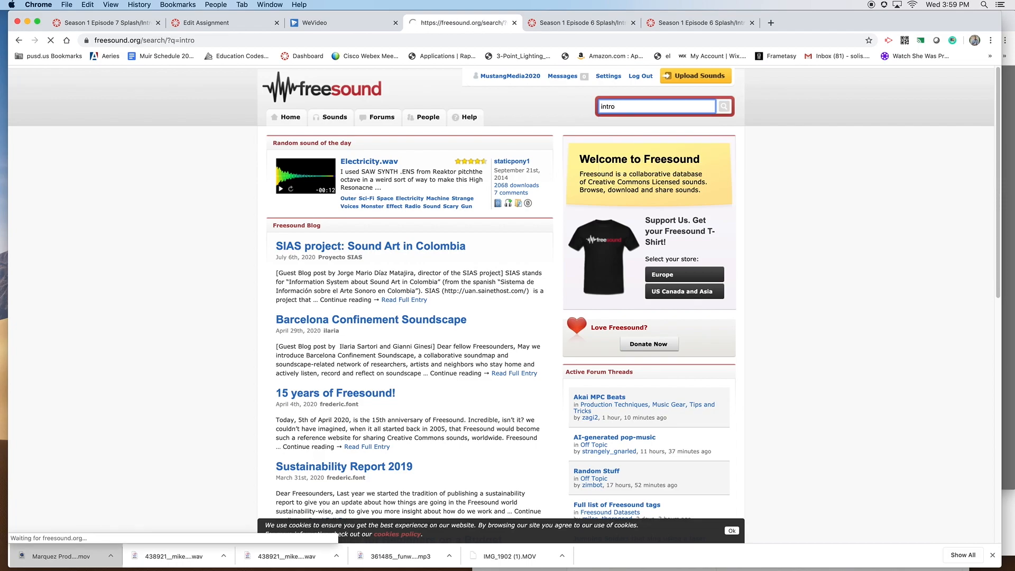
pyautogui.scroll(-7, 345, 249)
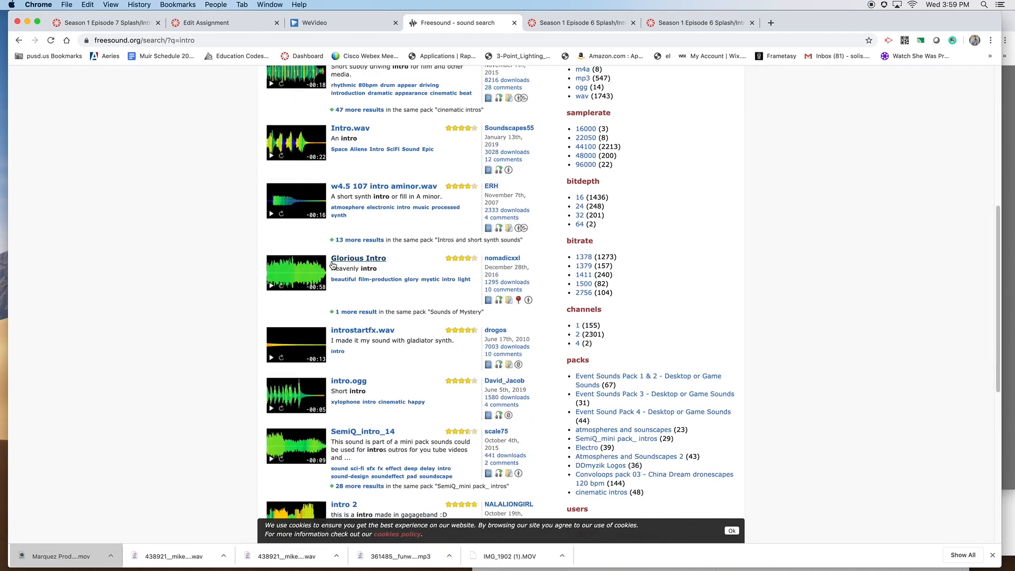
# Browse the intro sound results and audition the short sound intro.ogg
pyautogui.scroll(-1, 322, 212)
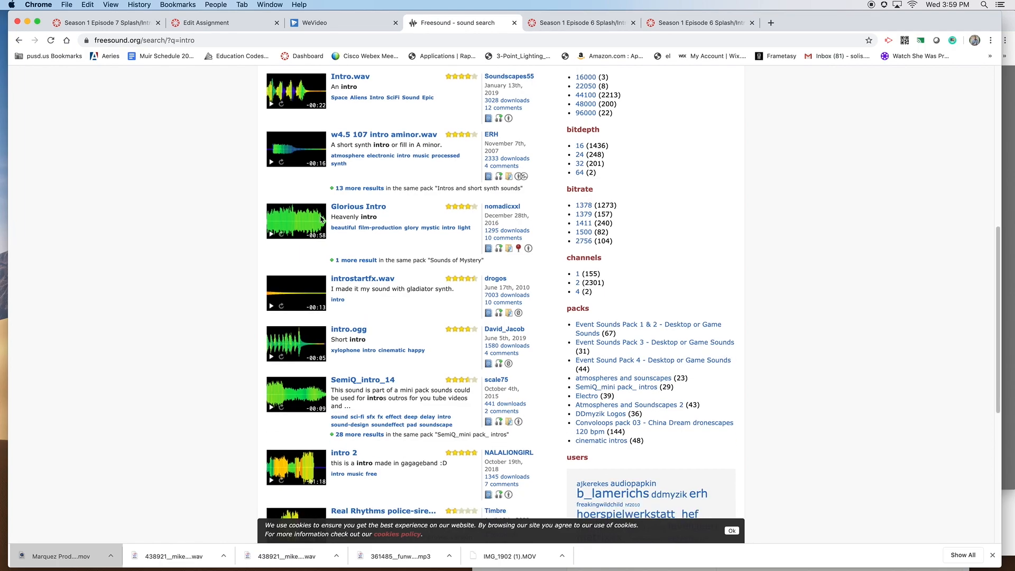
pyautogui.click(272, 356)
pyautogui.scroll(-3, 334, 314)
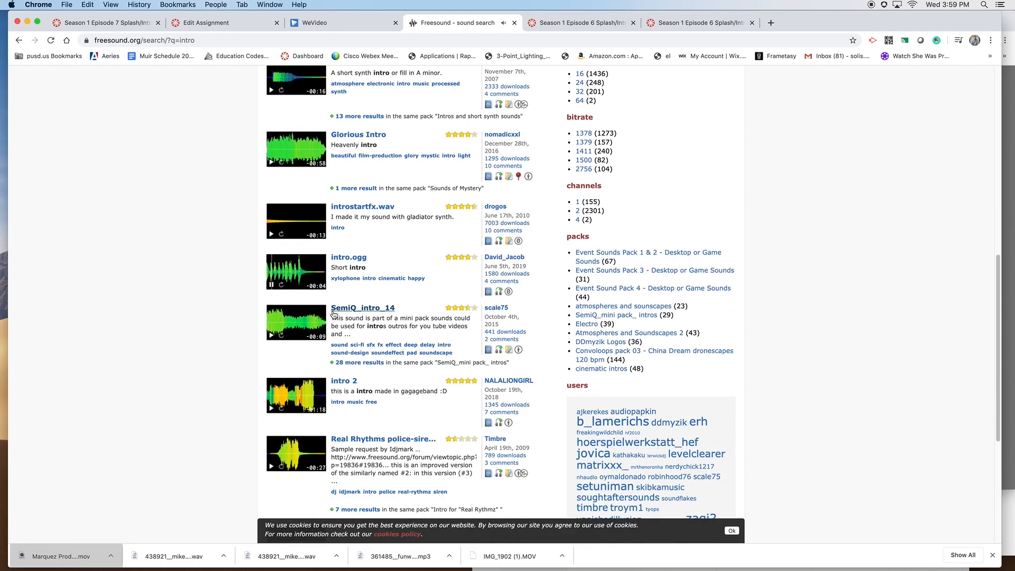
pyautogui.click(272, 286)
pyautogui.scroll(-2, 290, 311)
pyautogui.scroll(-5, 291, 311)
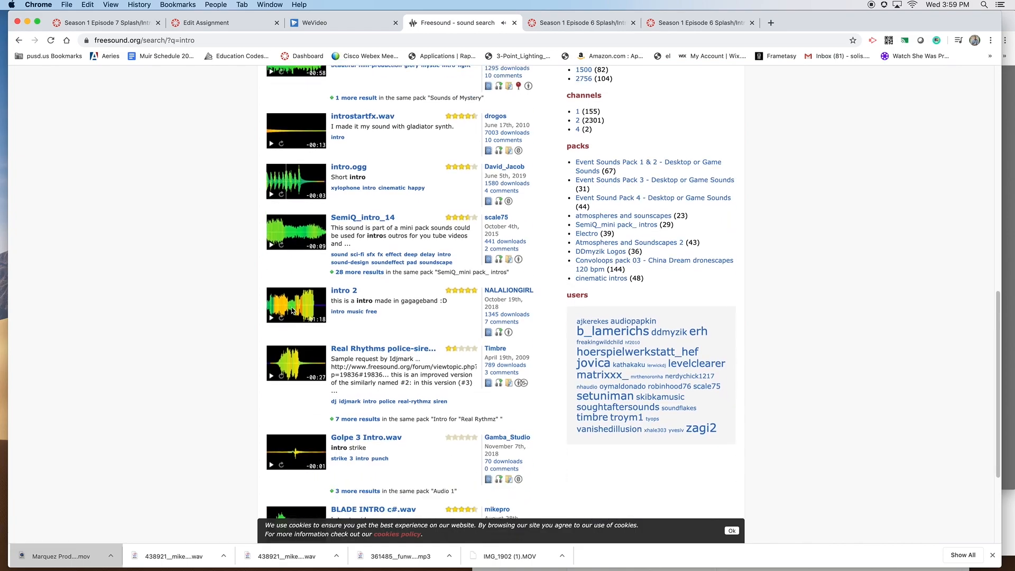
# Audition BLADE INTRO c#.wav in the results, open its sound page and download the file
pyautogui.click(271, 464)
pyautogui.scroll(-1, 294, 433)
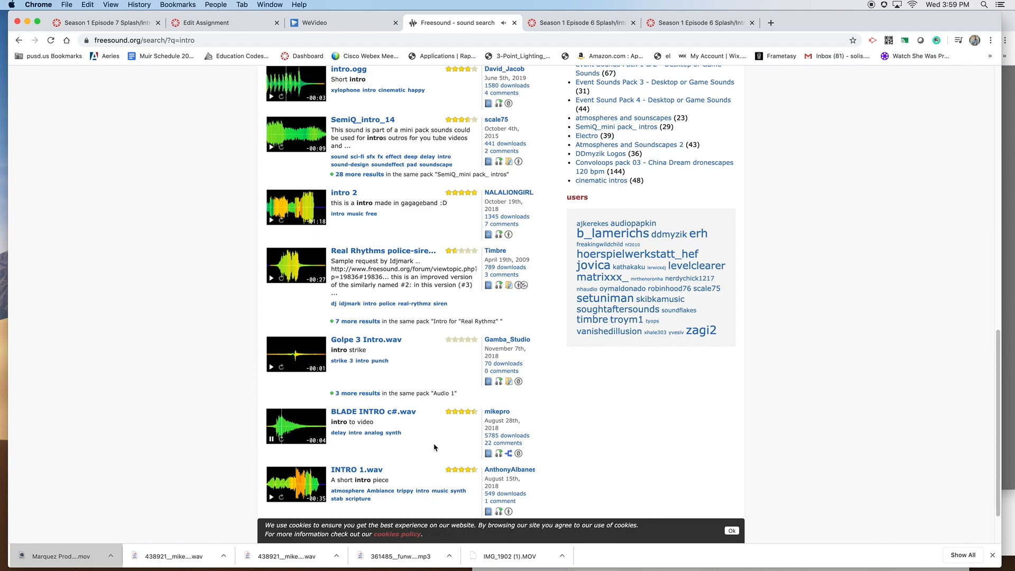
pyautogui.click(367, 411)
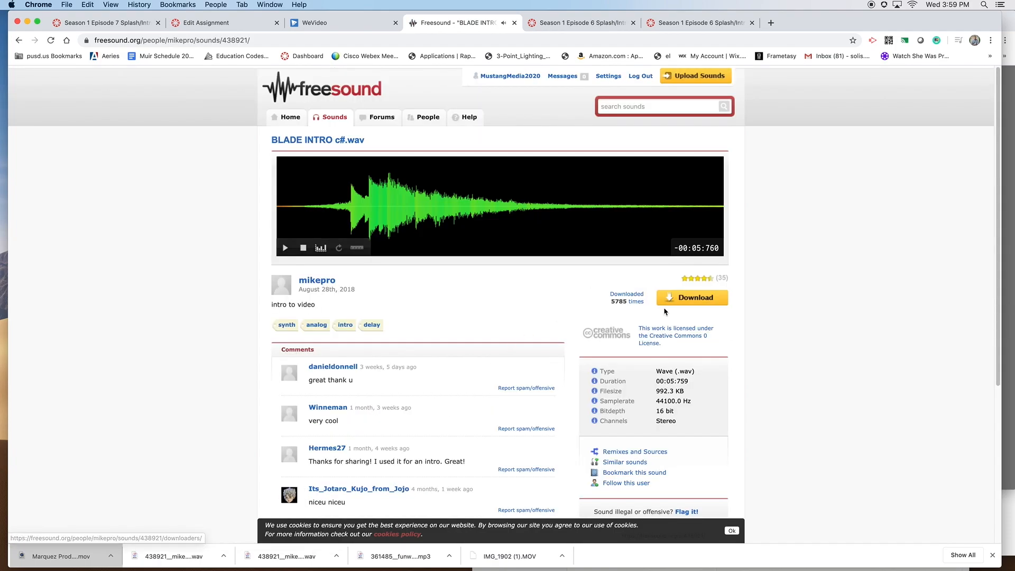
pyautogui.click(677, 304)
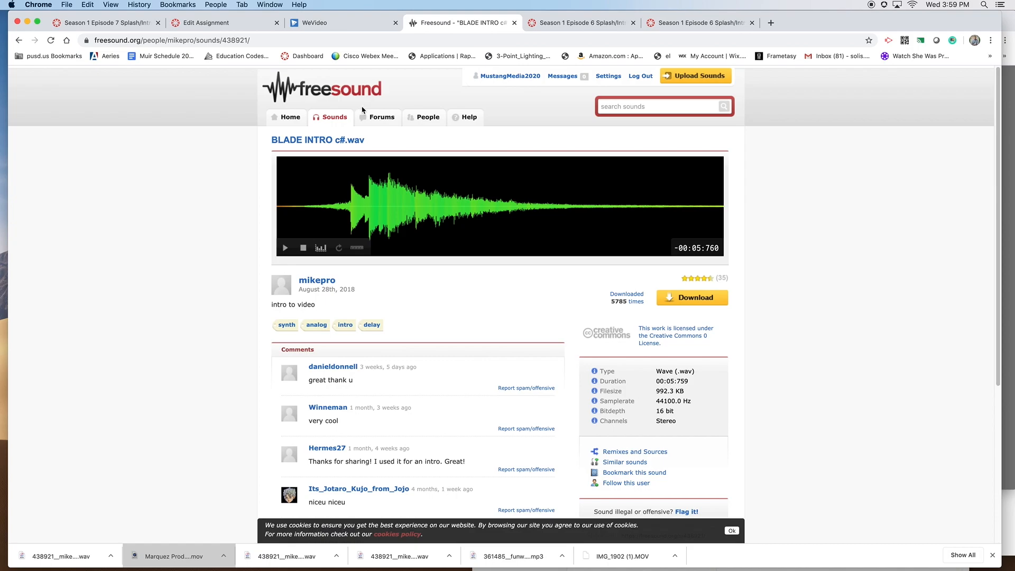
# Switch back to WeVideo and import the downloaded blade-intro-c.wav file from Downloads into My media
pyautogui.click(357, 29)
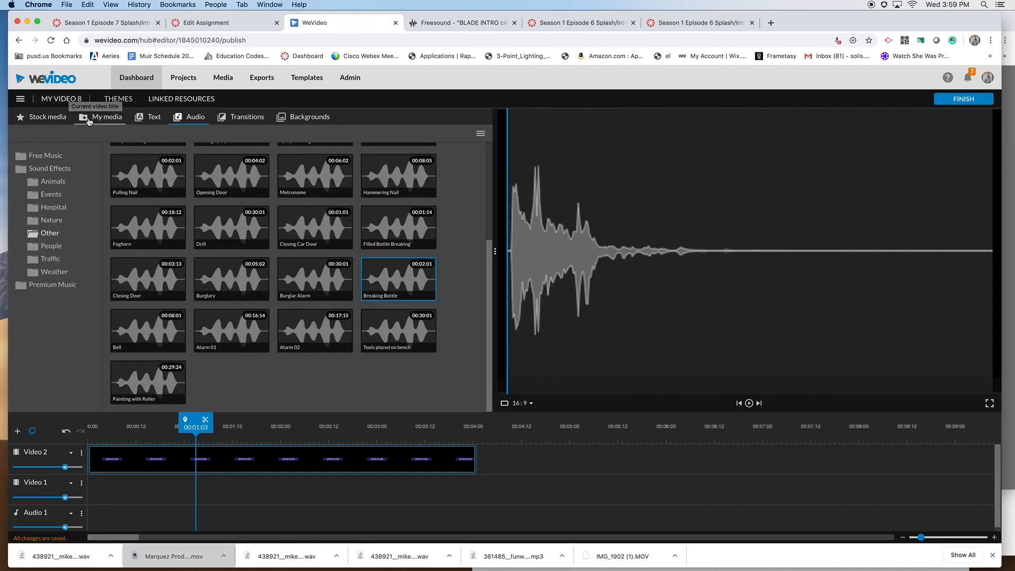
pyautogui.click(91, 119)
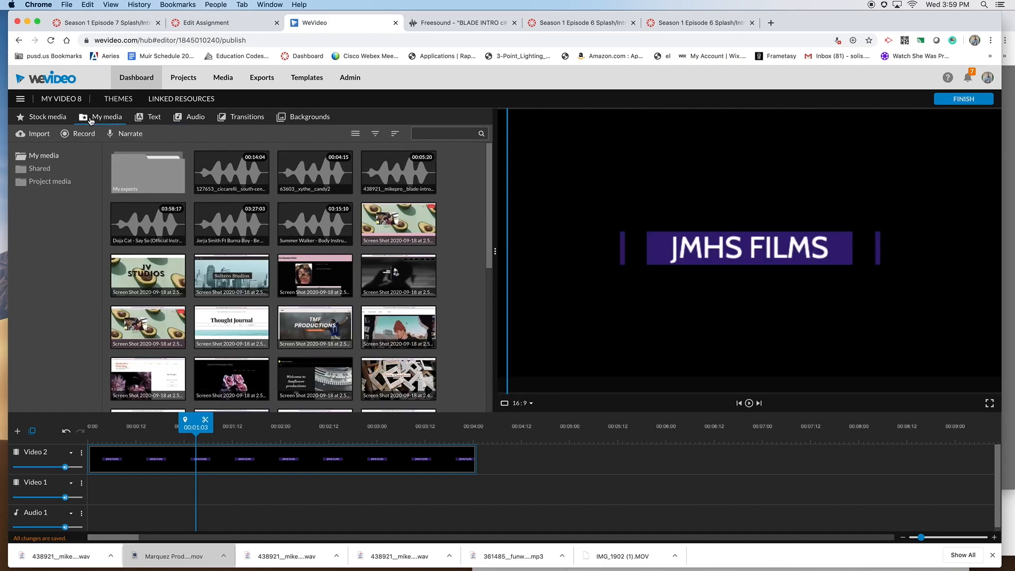
pyautogui.click(38, 134)
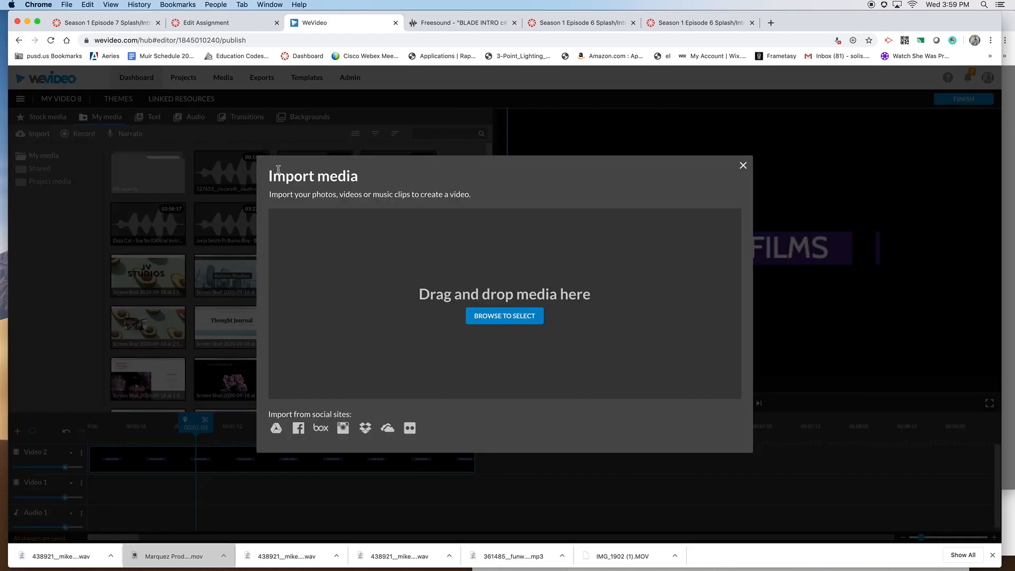
pyautogui.click(507, 317)
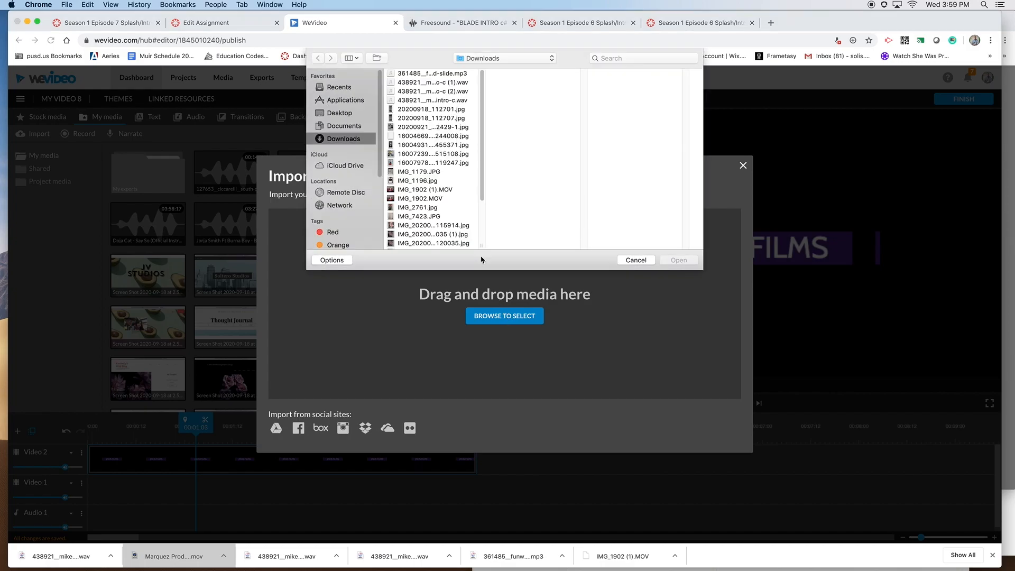
pyautogui.click(462, 100)
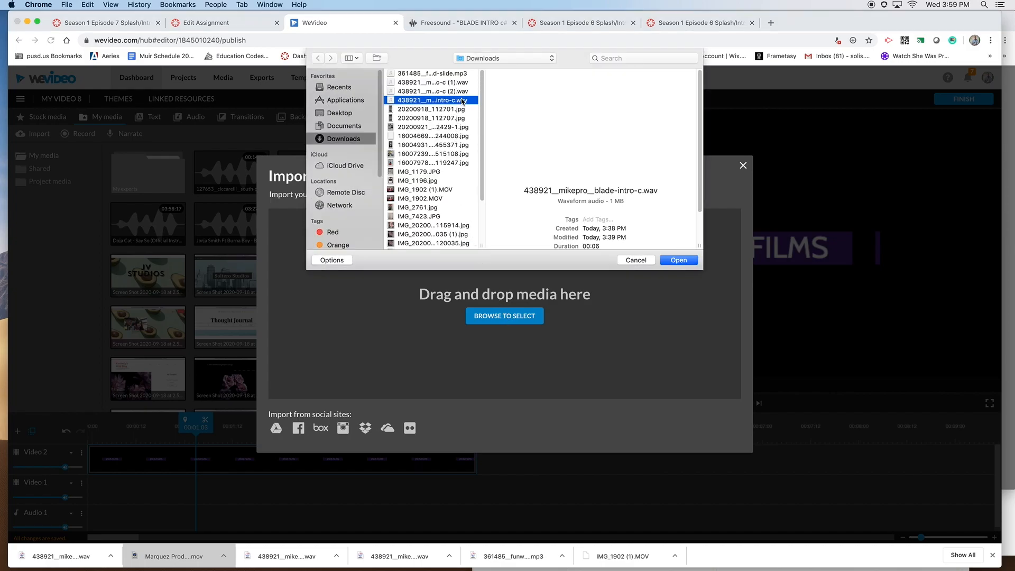
pyautogui.click(679, 263)
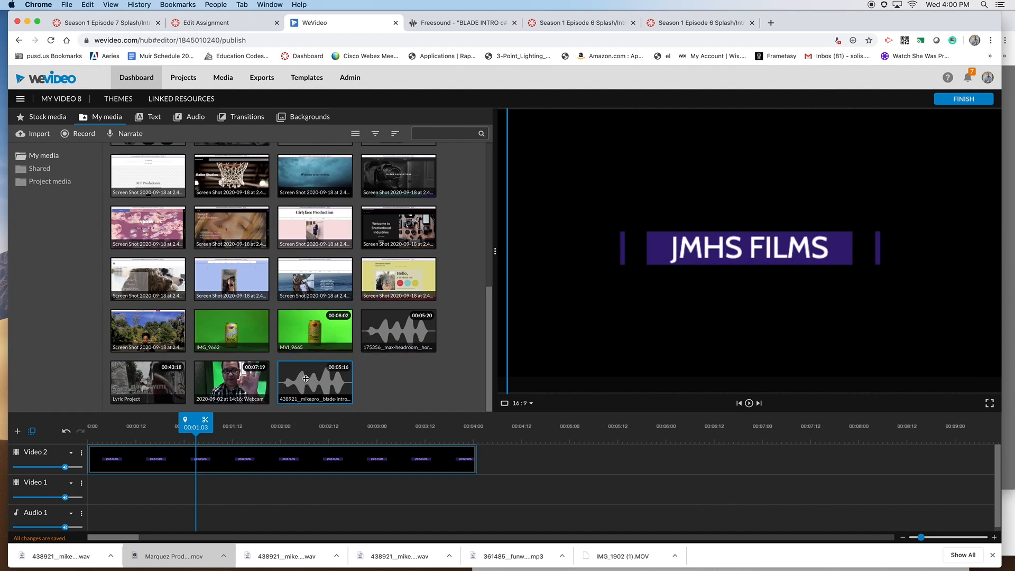
# Place the blade intro sound at the start of Audio 1, trim its end to match the title clip, and play the result
pyautogui.moveTo(306, 379); pyautogui.dragTo(104, 511)
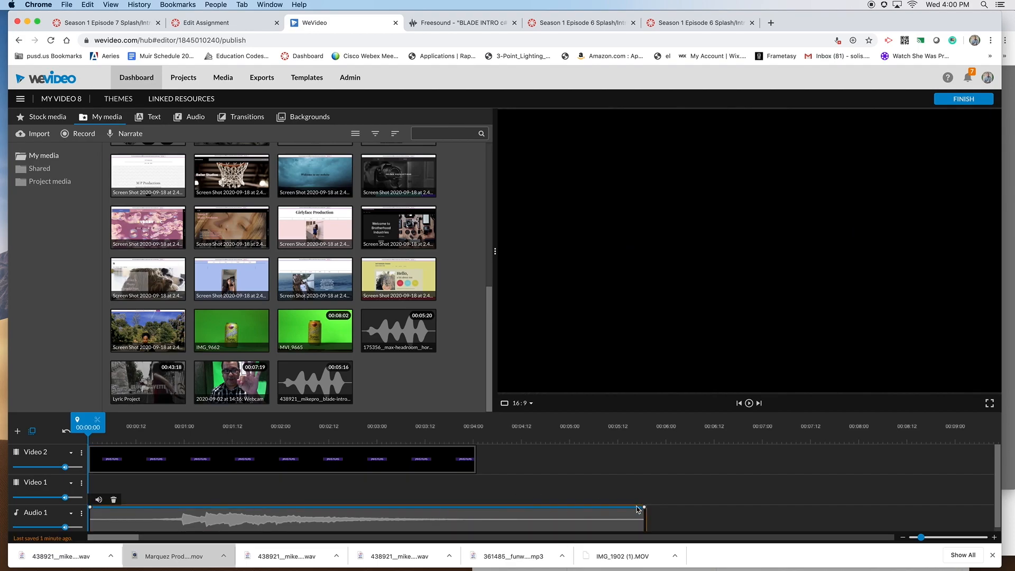
pyautogui.moveTo(646, 514); pyautogui.dragTo(476, 499)
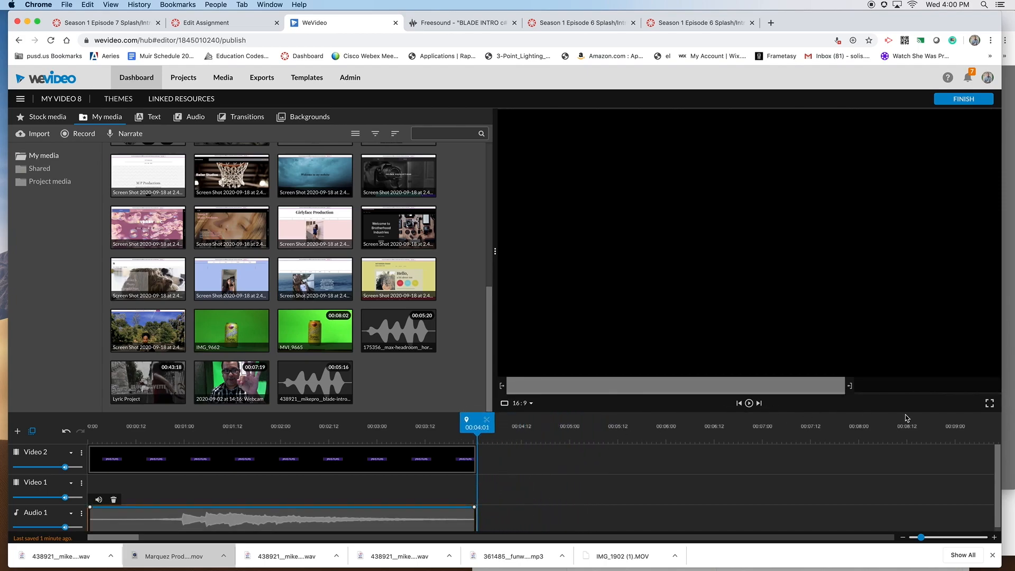
pyautogui.click(749, 404)
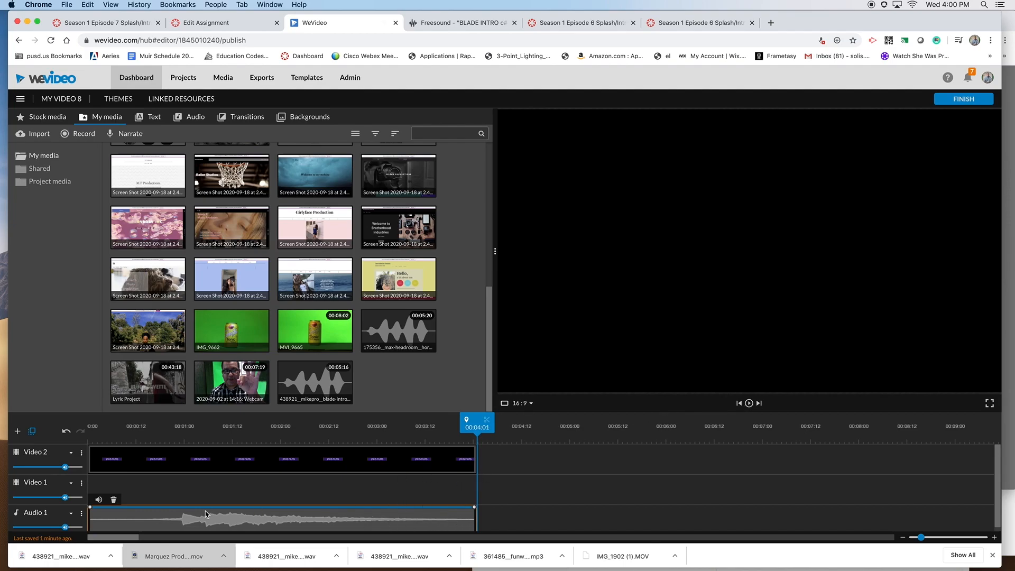
# Enable fading on the blade intro audio clip with .5 s fade in and .5 s fade out, and play the timeline
pyautogui.click(99, 500)
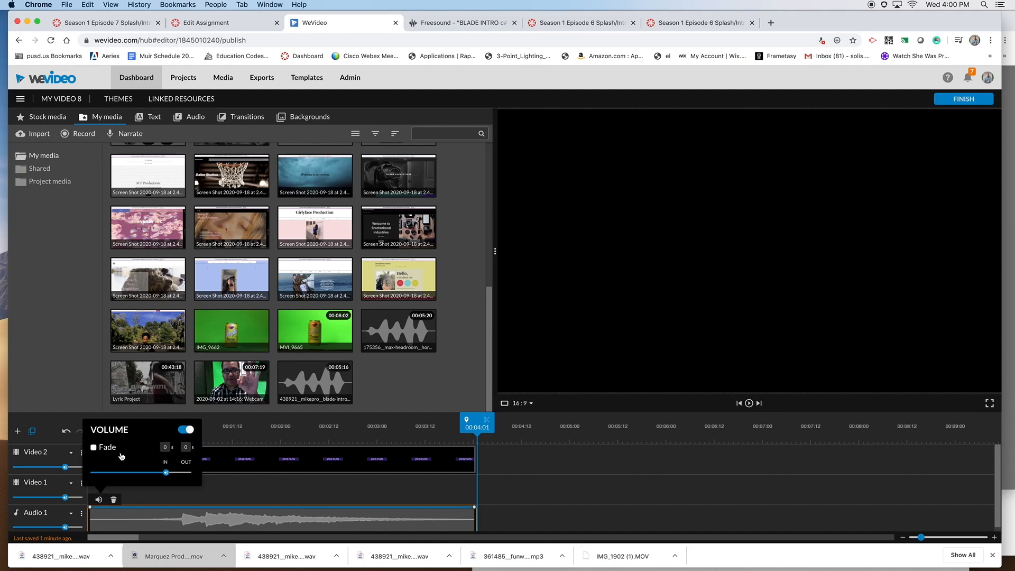
pyautogui.click(106, 448)
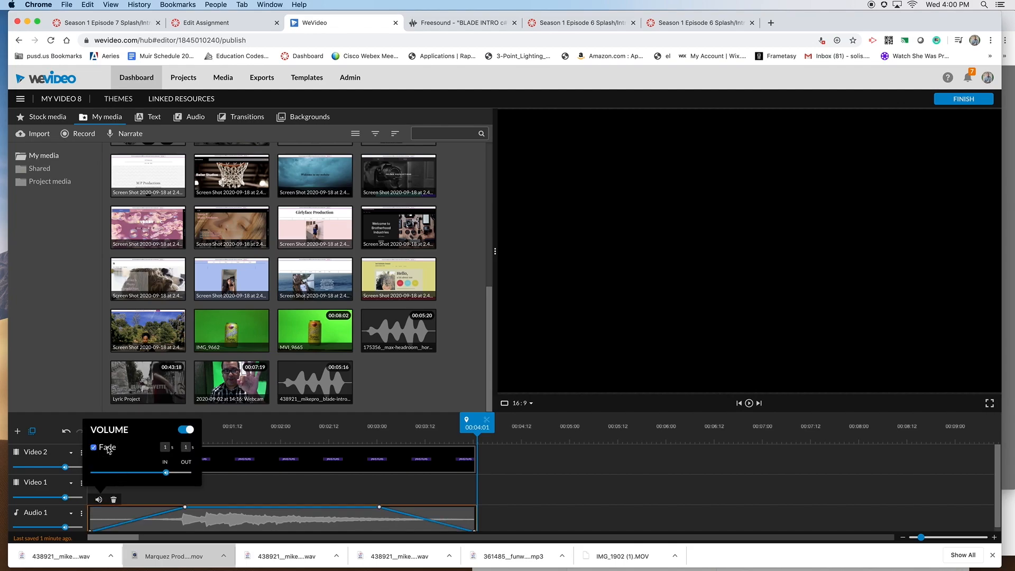
pyautogui.doubleClick(167, 448)
pyautogui.write('.5.5')
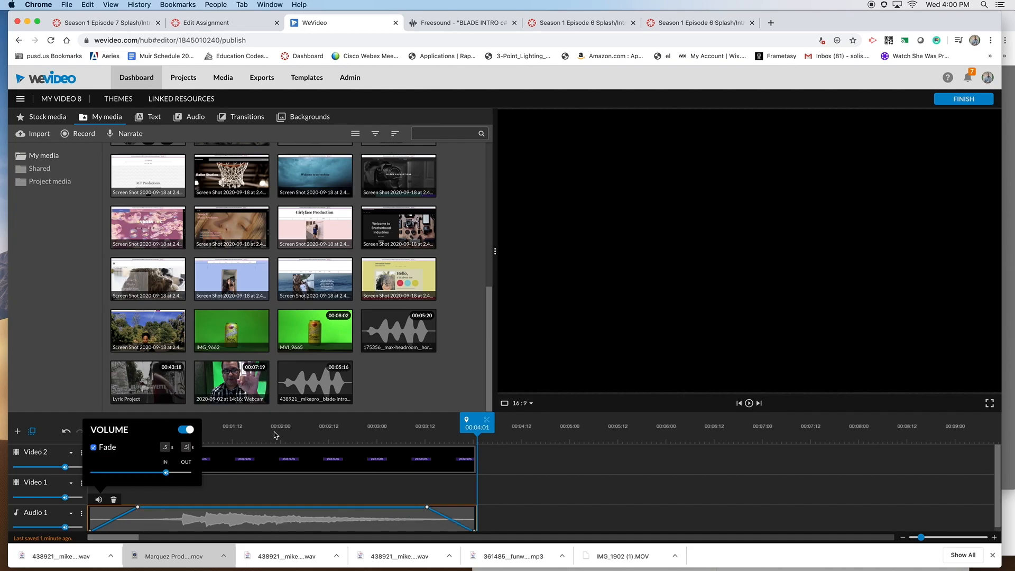
pyautogui.click(533, 474)
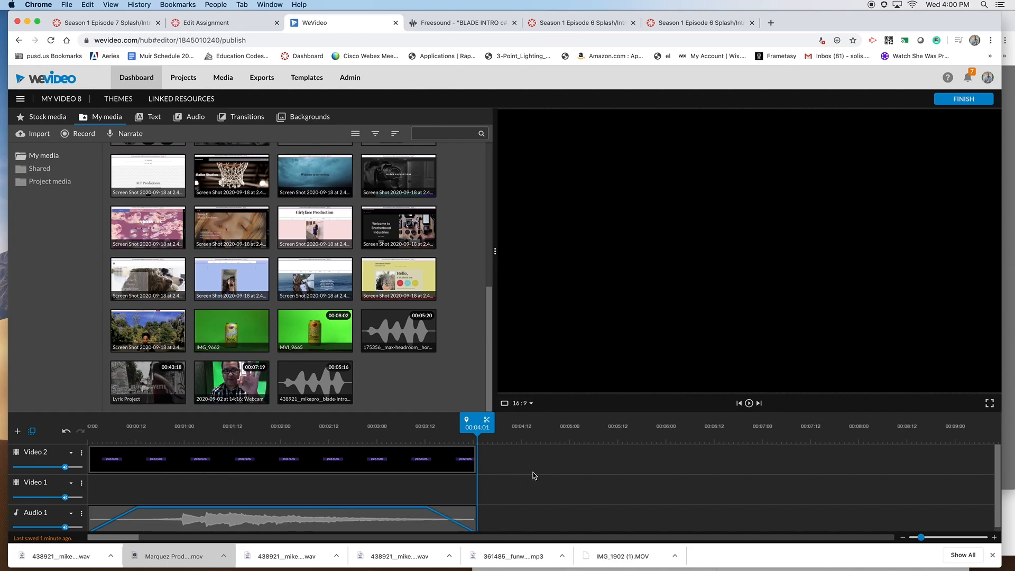
pyautogui.click(749, 404)
# Rename the Video 2 track to Motion Graphic and the Audio 1 track to Intro Jingle
pyautogui.click(41, 454)
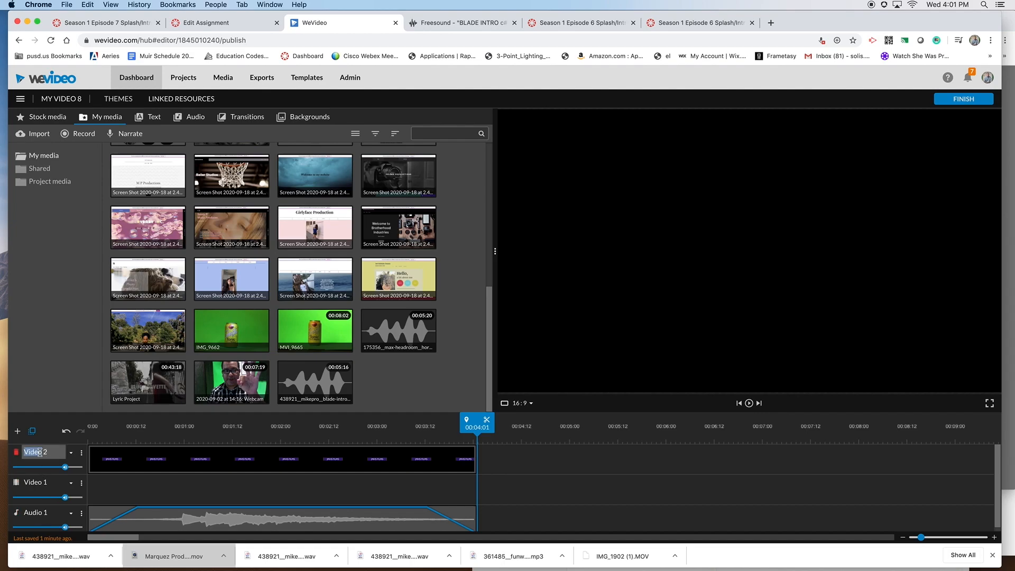
pyautogui.write('M')
pyautogui.write('otion Graphic')
pyautogui.click(38, 513)
pyautogui.press('BackSpace')
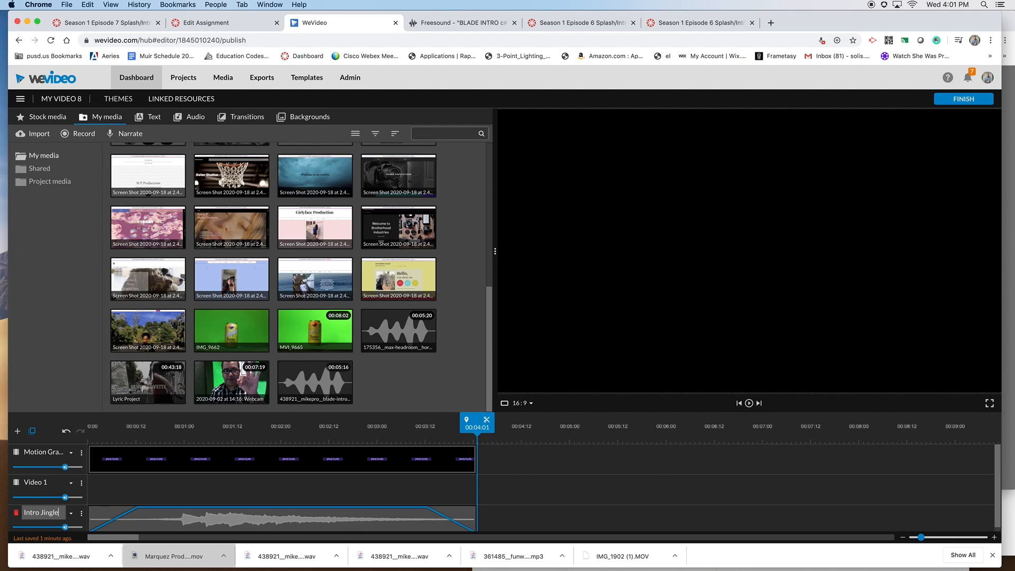
pyautogui.click(494, 503)
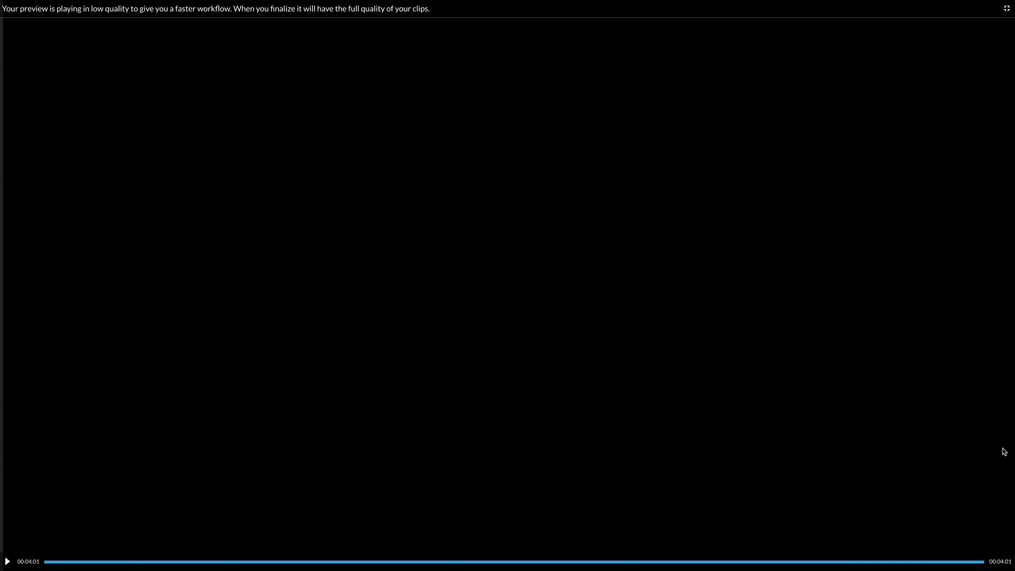
# Leave the full-screen preview and prepare an HD 1280x720 export titled "My Splash Screen" plus the student's name and "Per 1", using the SAMPLE TEXT thumbnail
pyautogui.press('Escape')
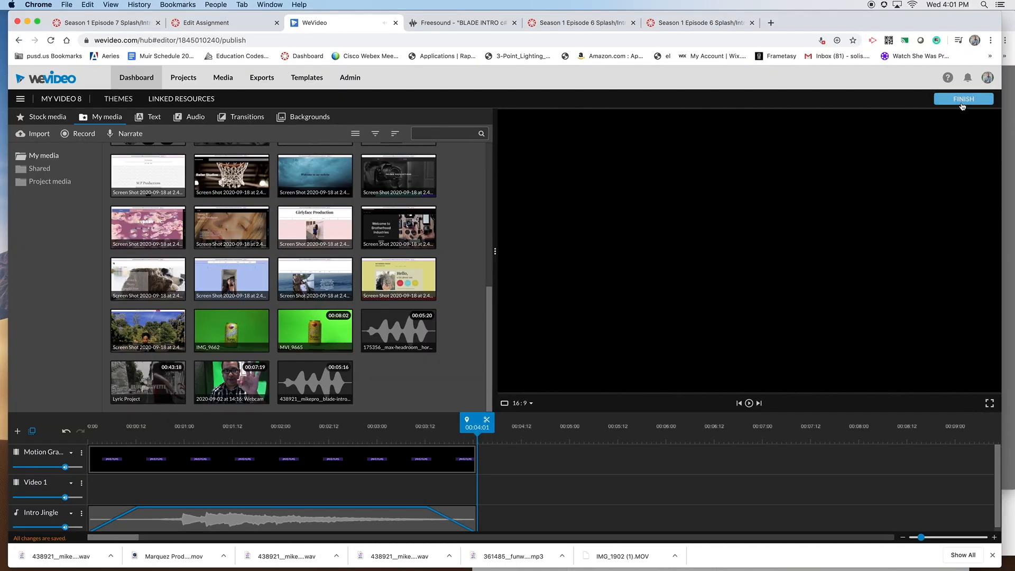
pyautogui.click(963, 104)
pyautogui.click(712, 231)
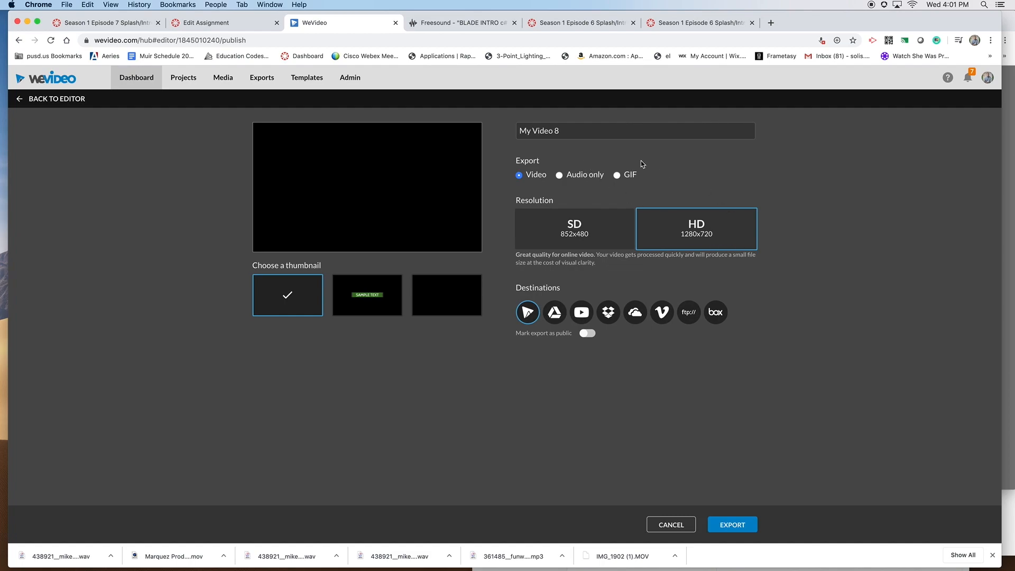
pyautogui.moveTo(572, 133); pyautogui.dragTo(518, 130)
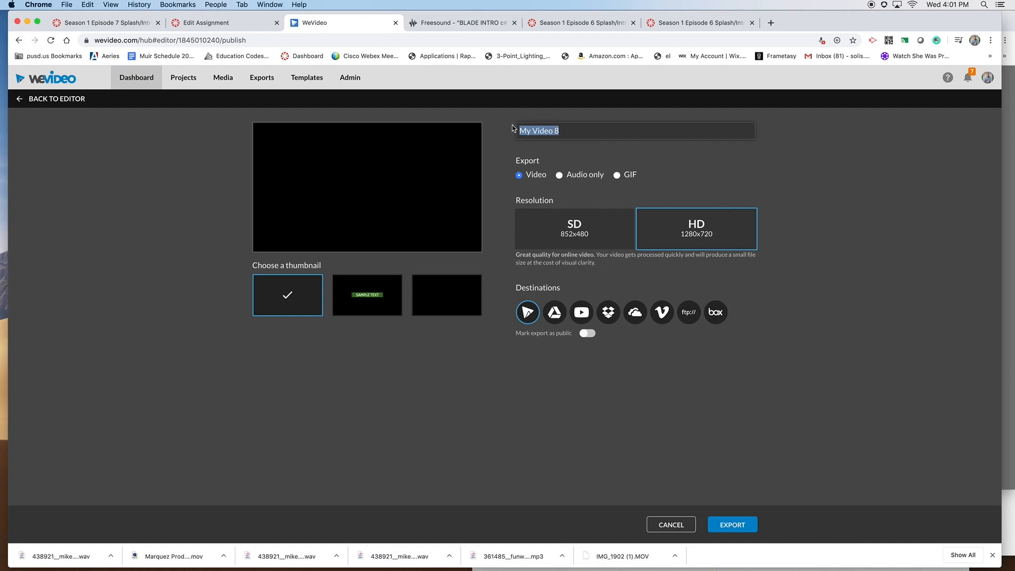
pyautogui.write('M')
pyautogui.click(376, 296)
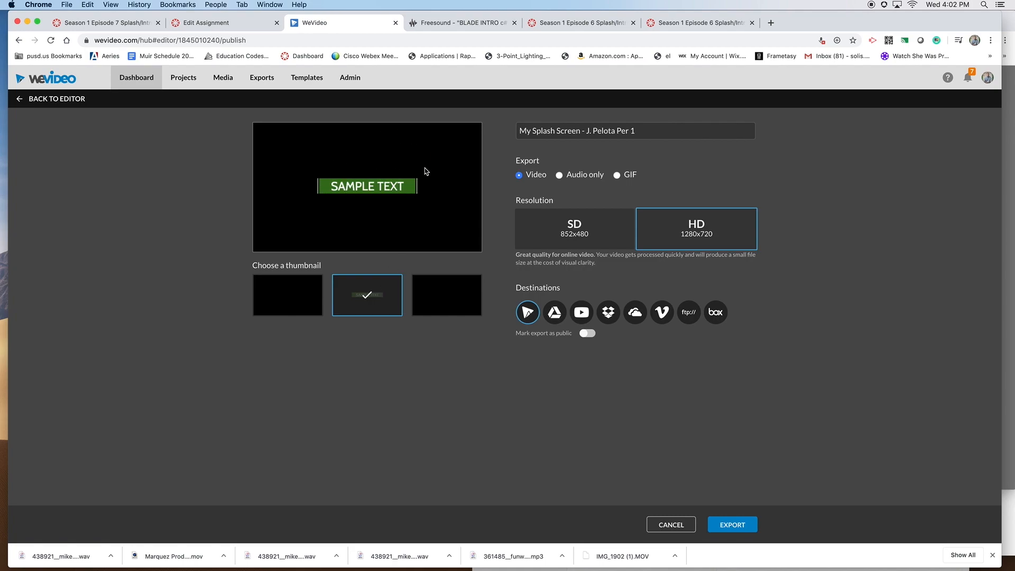
# Add Google Drive as an export destination, granting WeVideo access with the school Google account, and export the video
pyautogui.click(555, 316)
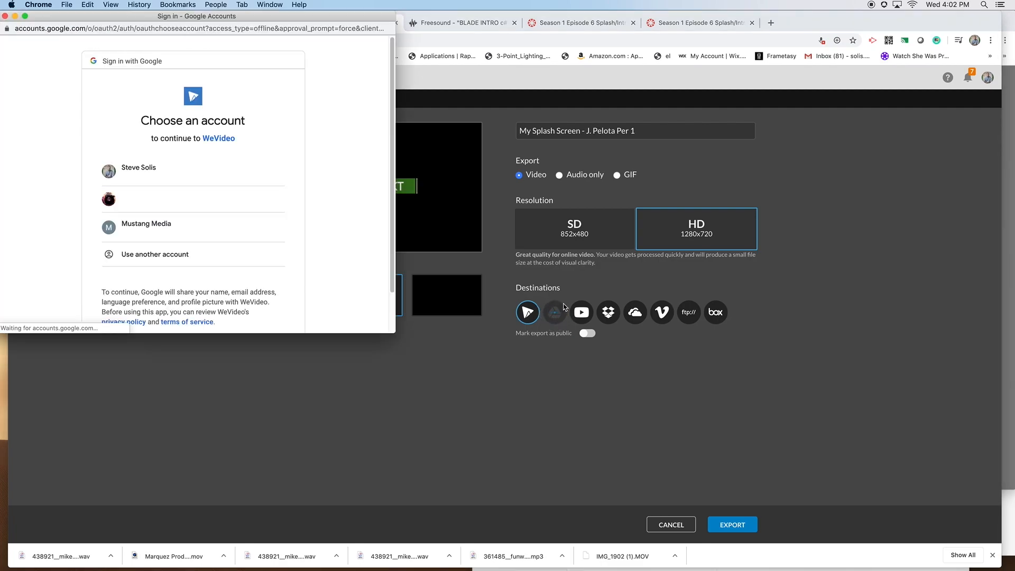
pyautogui.click(180, 176)
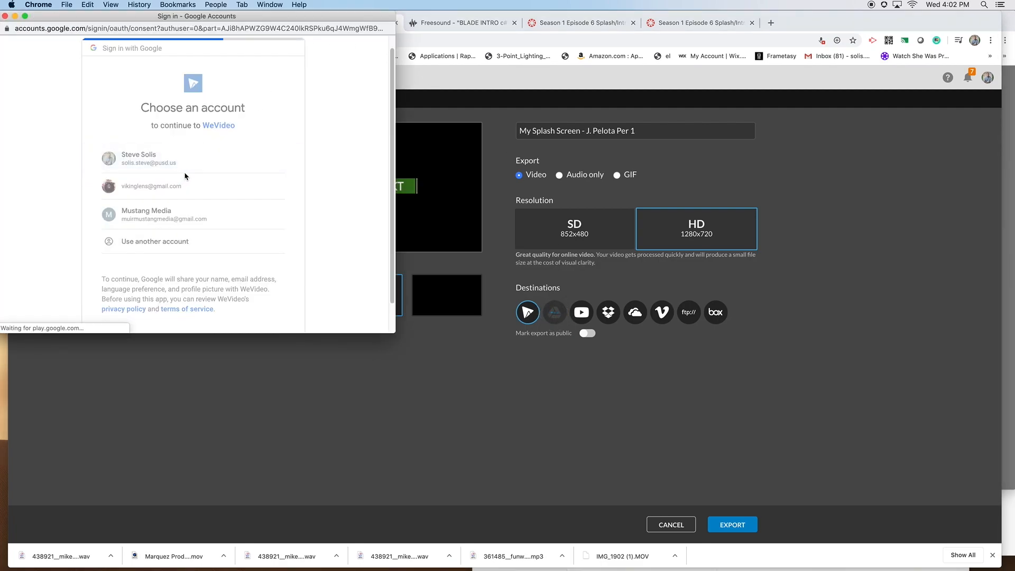
pyautogui.moveTo(390, 232); pyautogui.dragTo(390, 288)
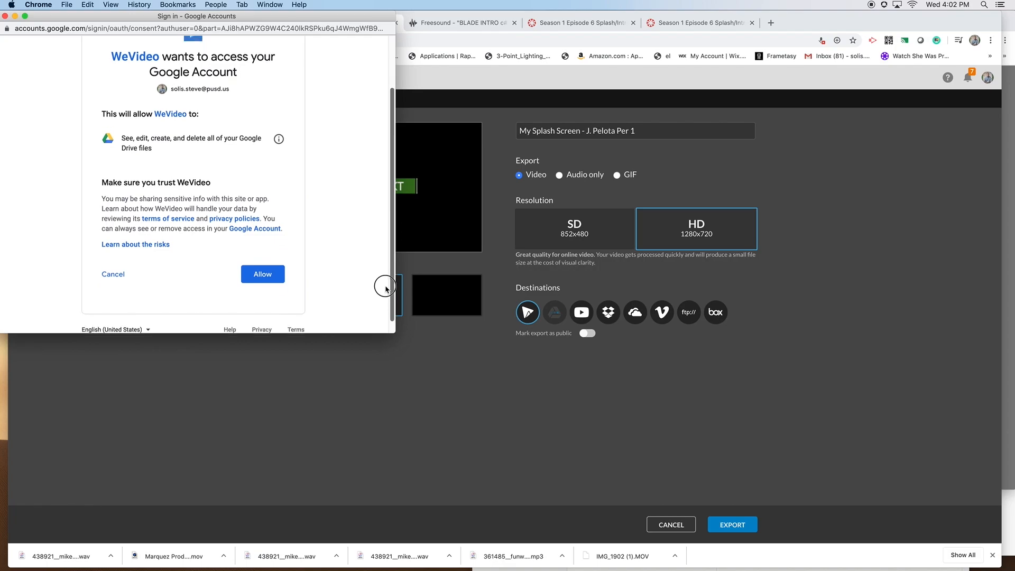
pyautogui.click(272, 274)
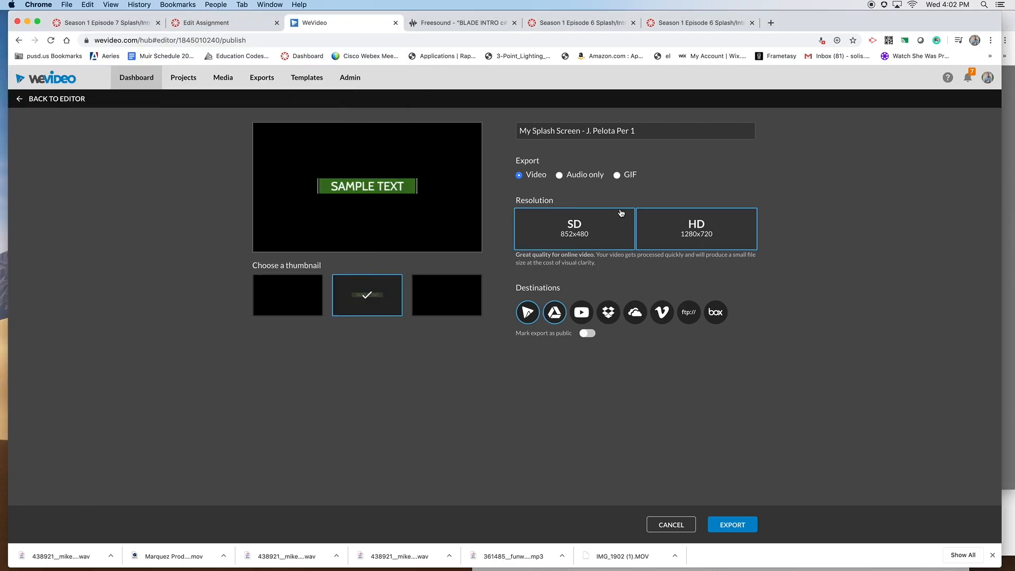
pyautogui.click(732, 526)
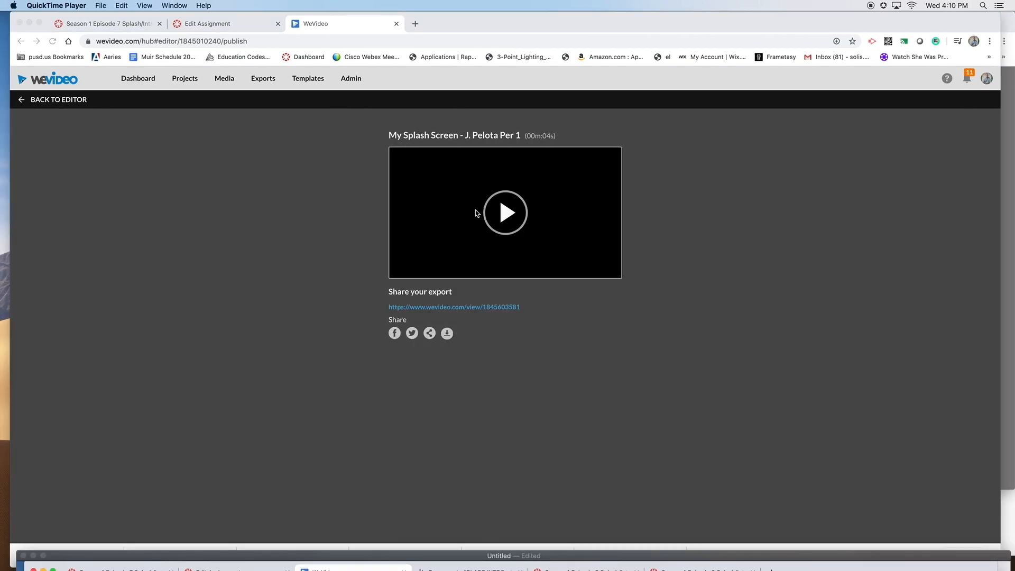
# Open the exported splash screen video on its own page and play it
pyautogui.click(509, 216)
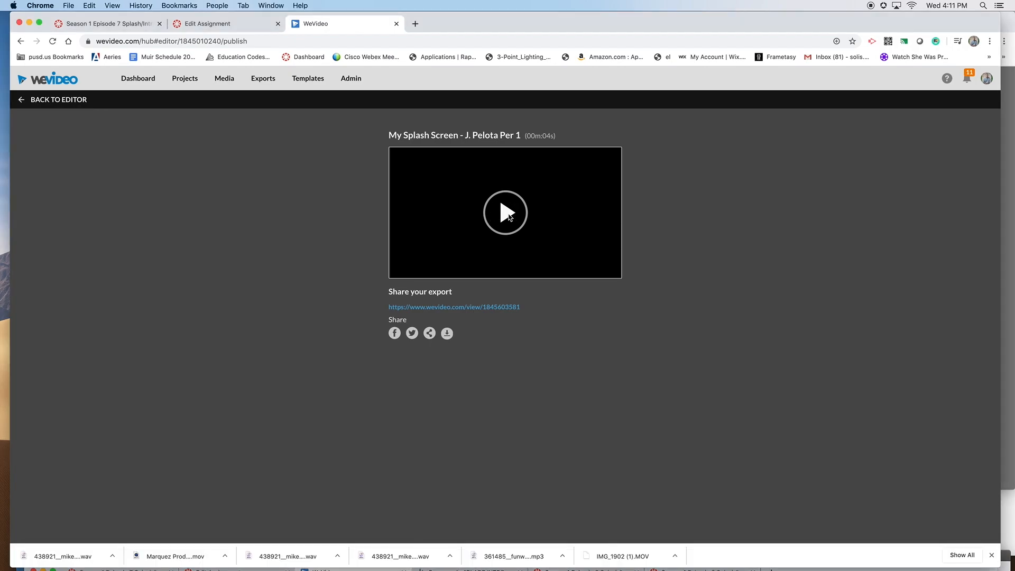
pyautogui.click(507, 214)
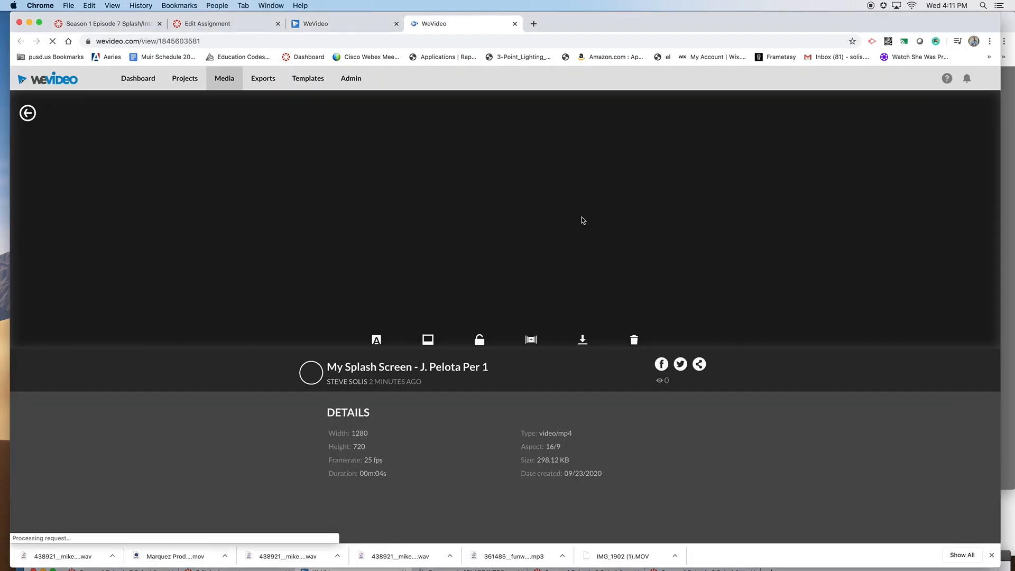
pyautogui.click(519, 211)
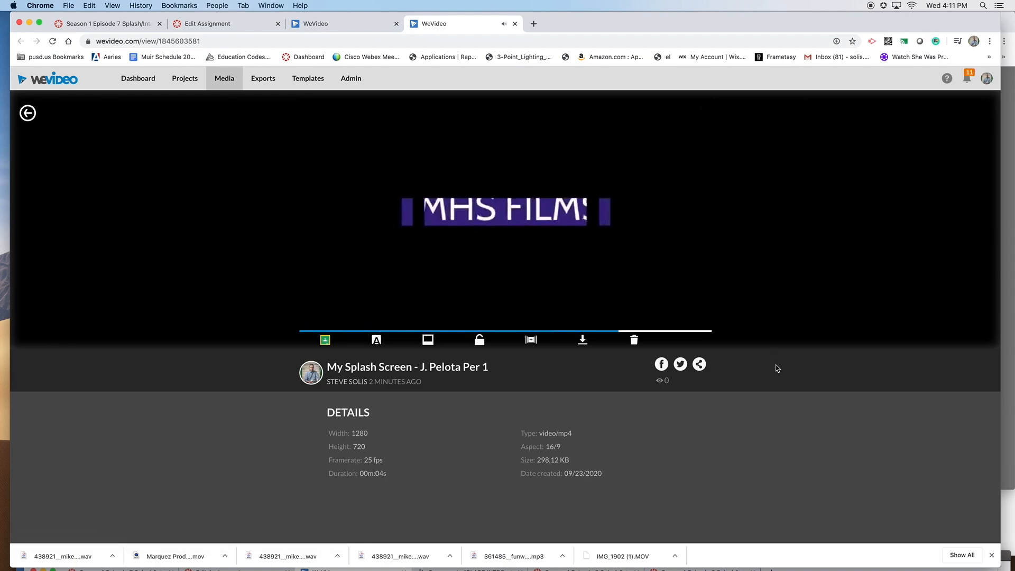
# Download the exported splash screen video at HD (1280x720) resolution
pyautogui.click(583, 341)
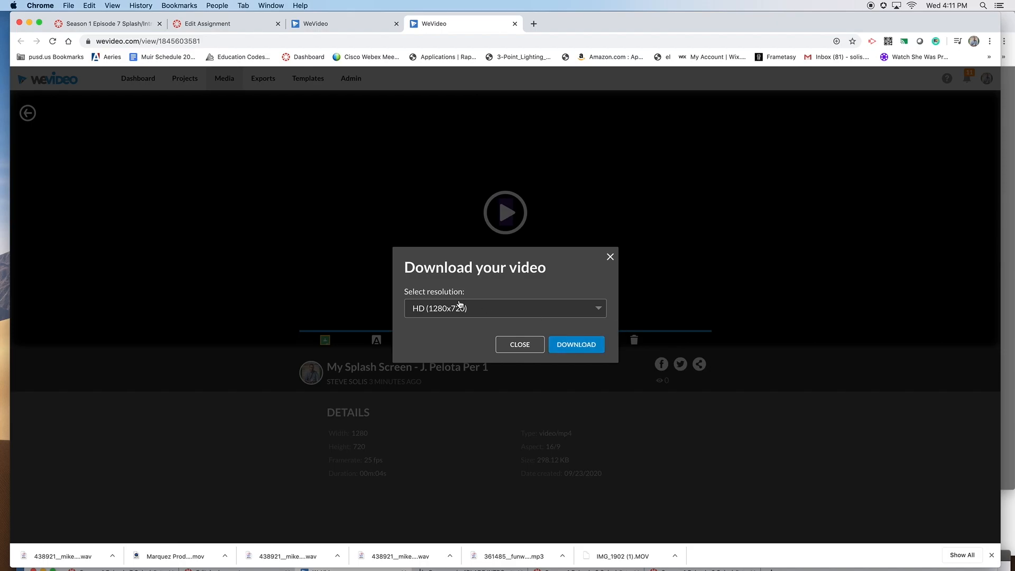
pyautogui.click(600, 309)
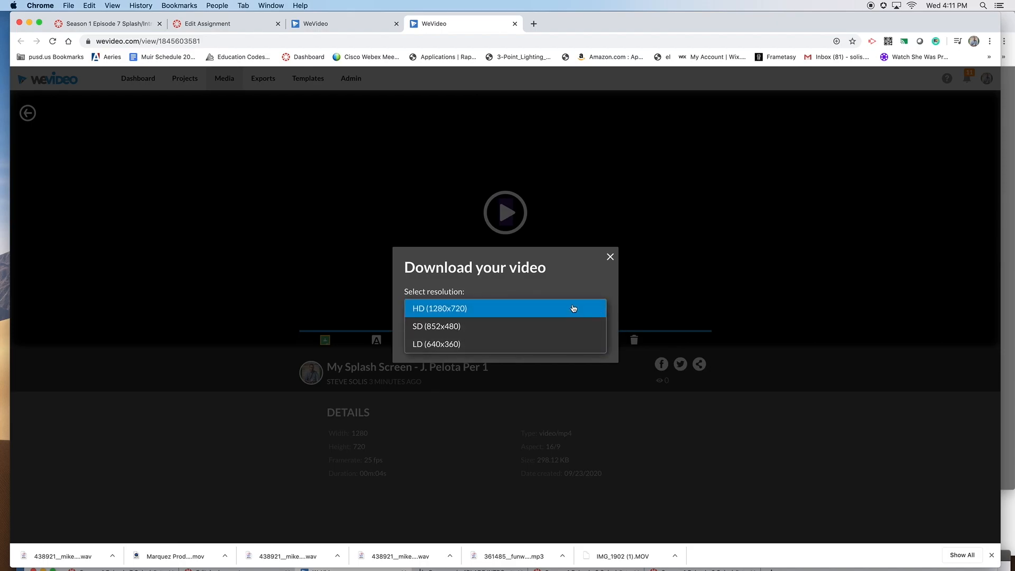
pyautogui.click(574, 309)
pyautogui.click(594, 344)
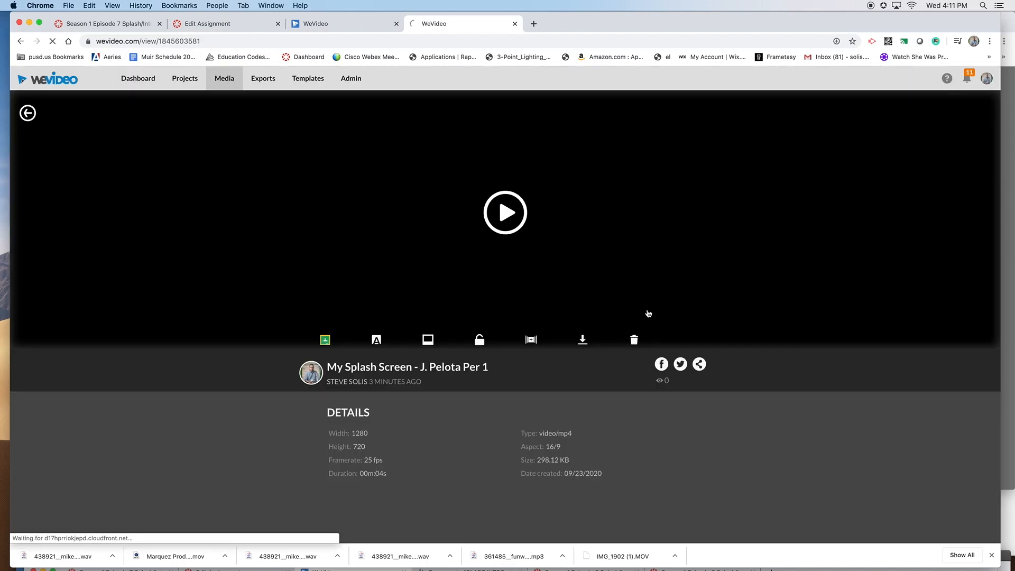